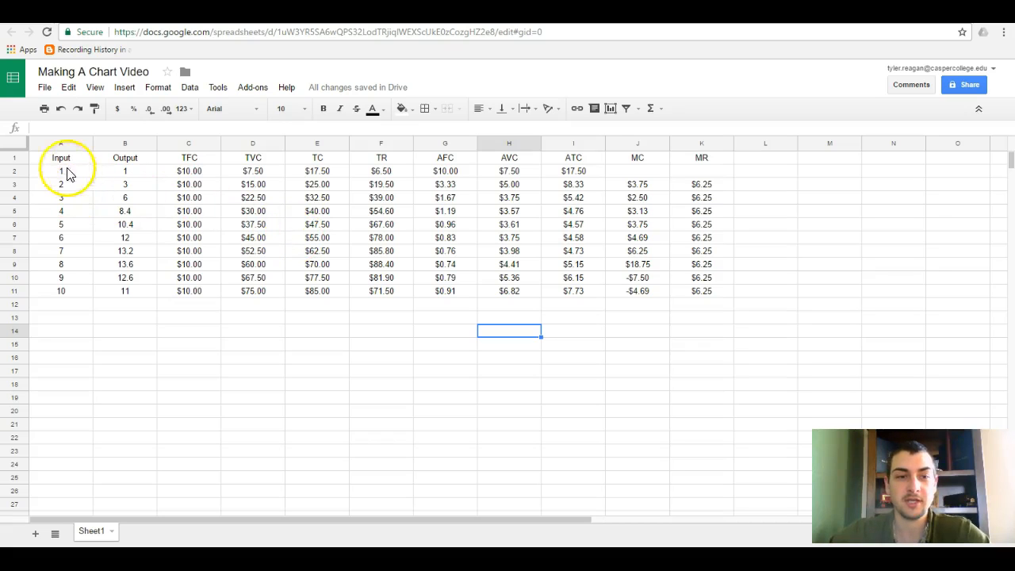
Examine the cost table in A1:K11, including its last row and the column headings from Output to MR.
{"action": "left_click_drag", "start_coordinate": [57, 162], "coordinate": [716, 295]}
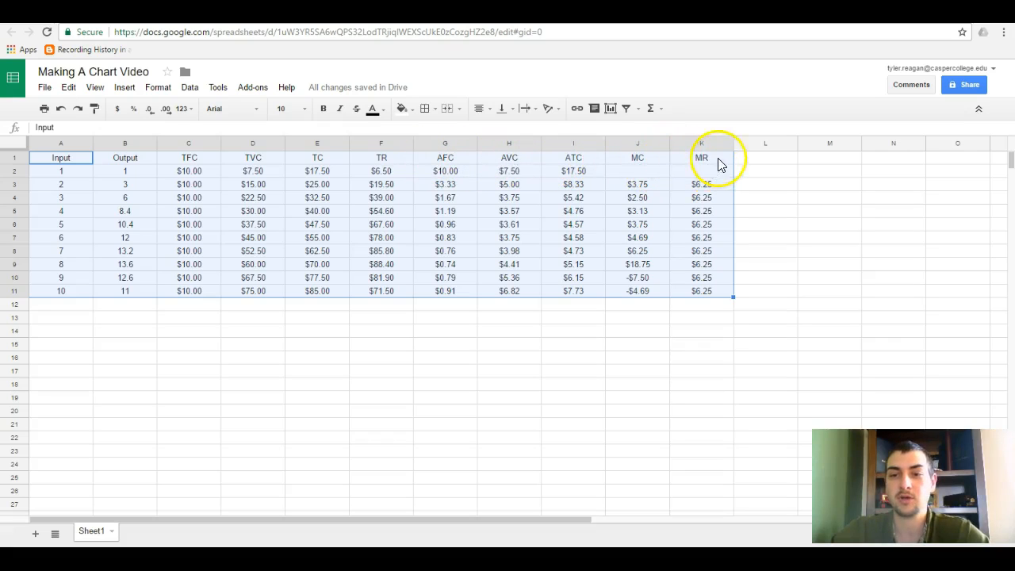
{"action": "left_click", "coordinate": [371, 236]}
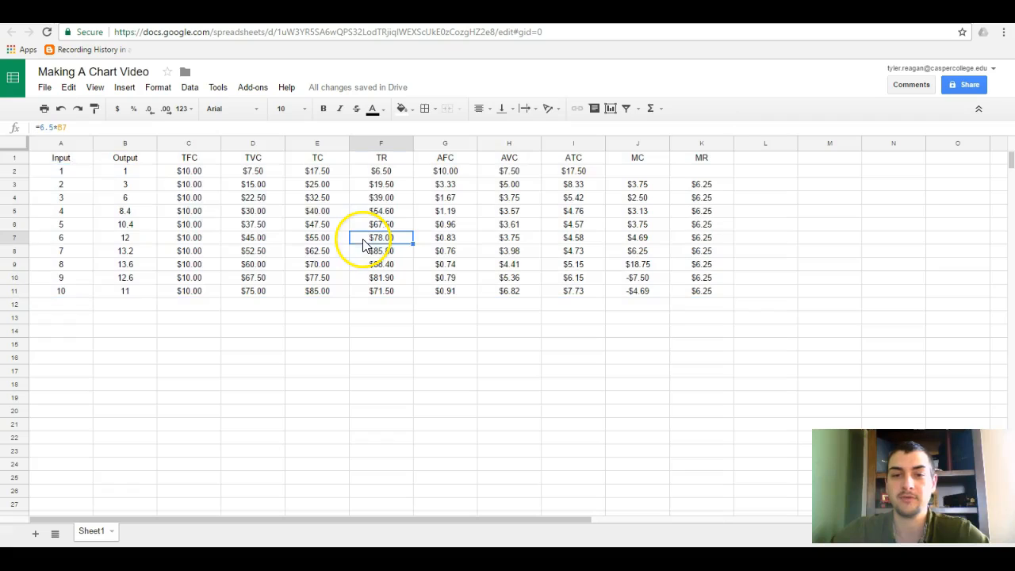
{"action": "left_click", "coordinate": [60, 162]}
{"action": "left_click", "coordinate": [50, 292]}
{"action": "left_click_drag", "start_coordinate": [127, 295], "coordinate": [704, 301]}
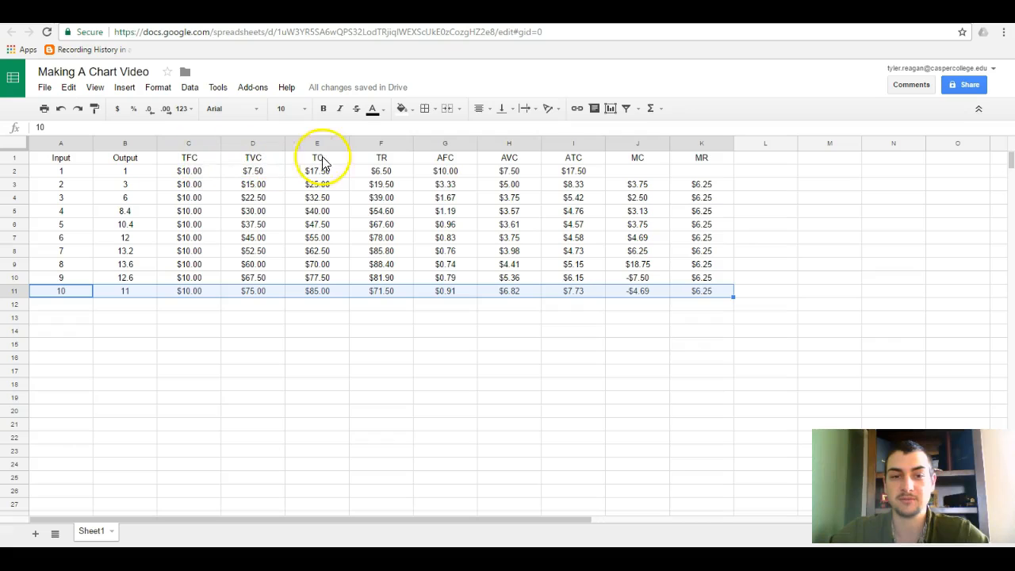
{"action": "left_click_drag", "start_coordinate": [697, 158], "coordinate": [147, 159]}
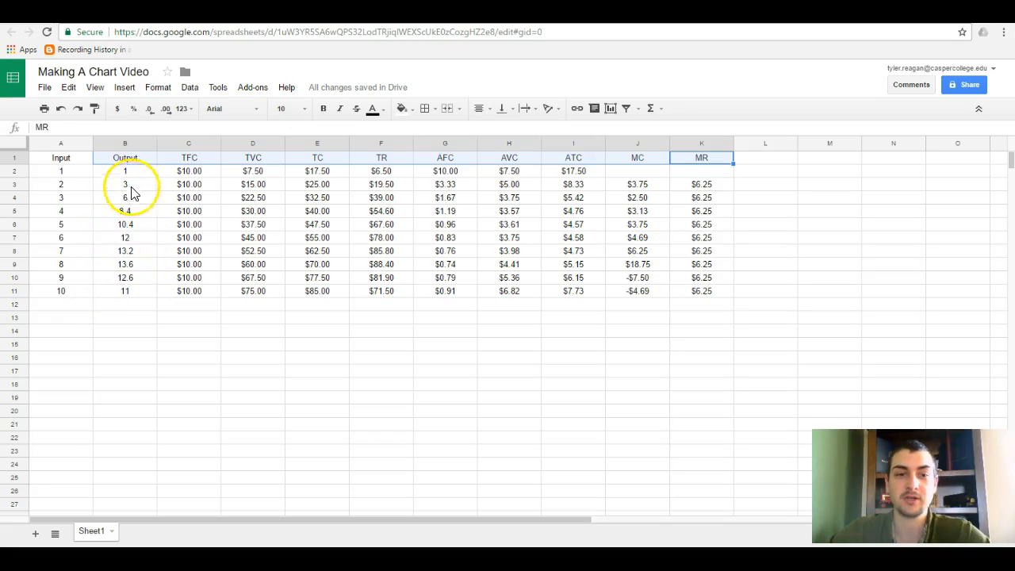
{"action": "left_click", "coordinate": [202, 161]}
{"action": "left_click", "coordinate": [269, 160]}
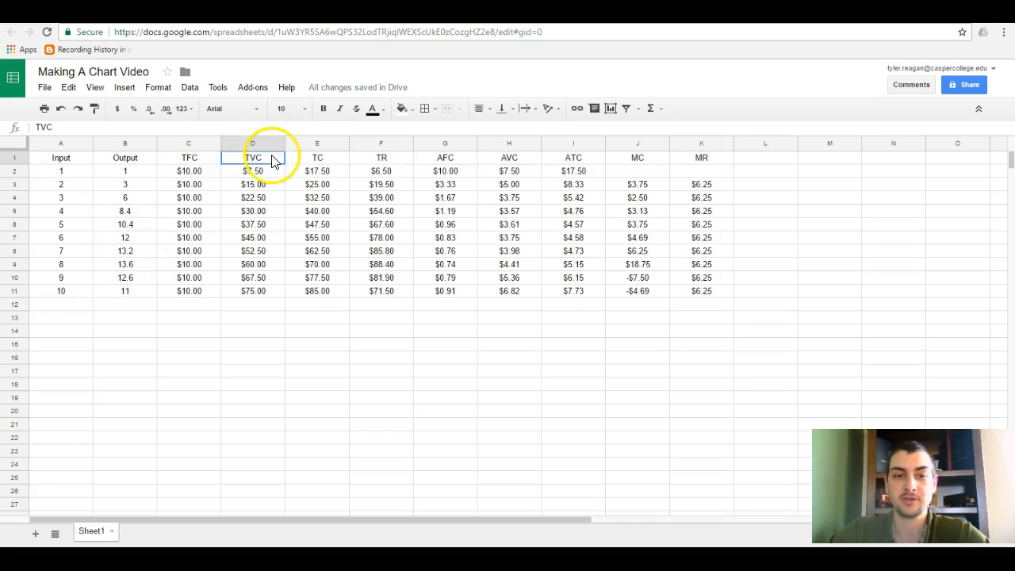
{"action": "left_click", "coordinate": [342, 161]}
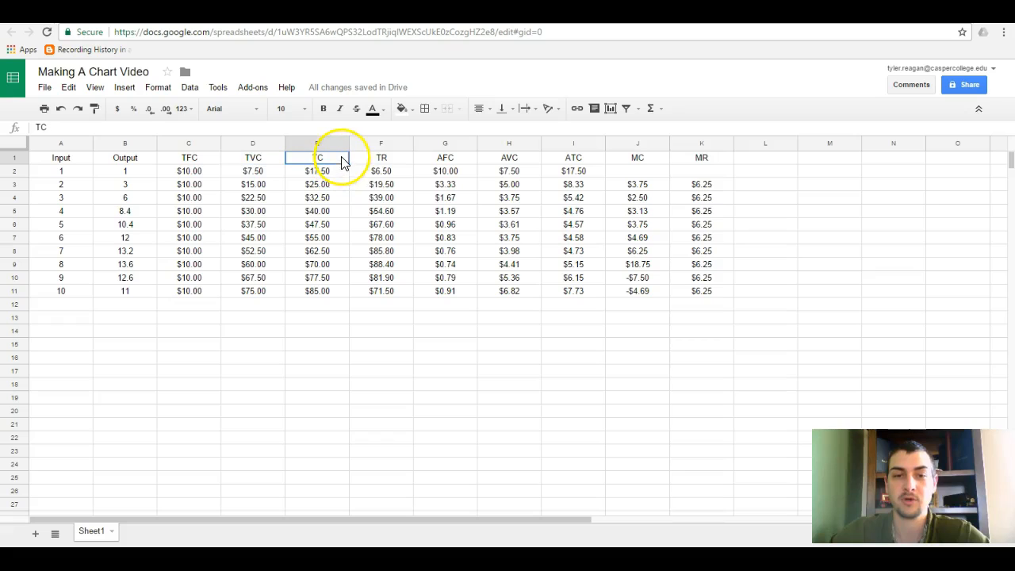
{"action": "left_click", "coordinate": [401, 163]}
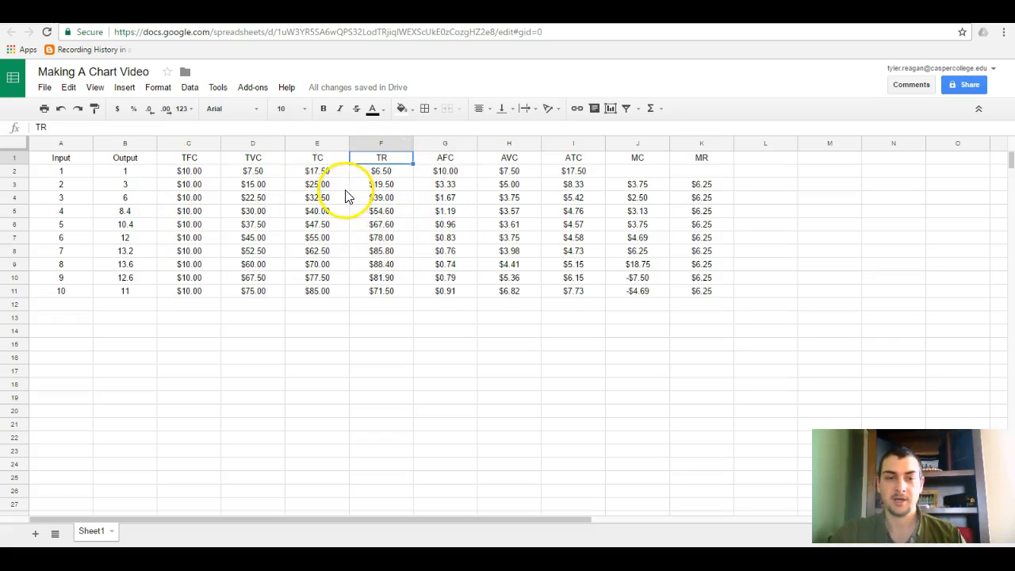
Examine the Output, TFC and TVC columns of the cost table as candidate chart data.
{"action": "left_click_drag", "start_coordinate": [119, 158], "coordinate": [124, 290]}
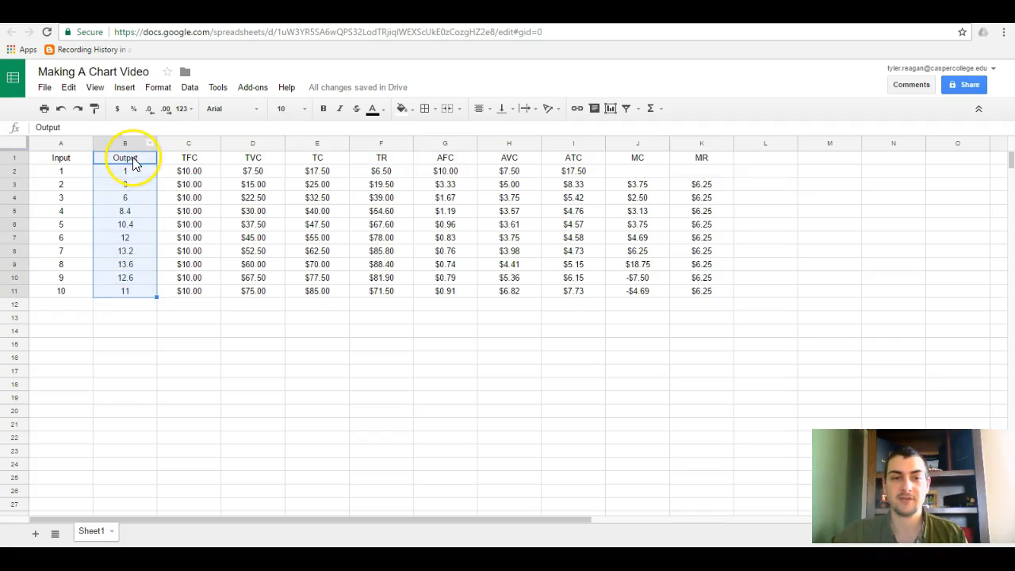
{"action": "left_click", "coordinate": [132, 156]}
{"action": "left_click", "coordinate": [208, 159]}
{"action": "left_click_drag", "start_coordinate": [251, 157], "coordinate": [260, 306]}
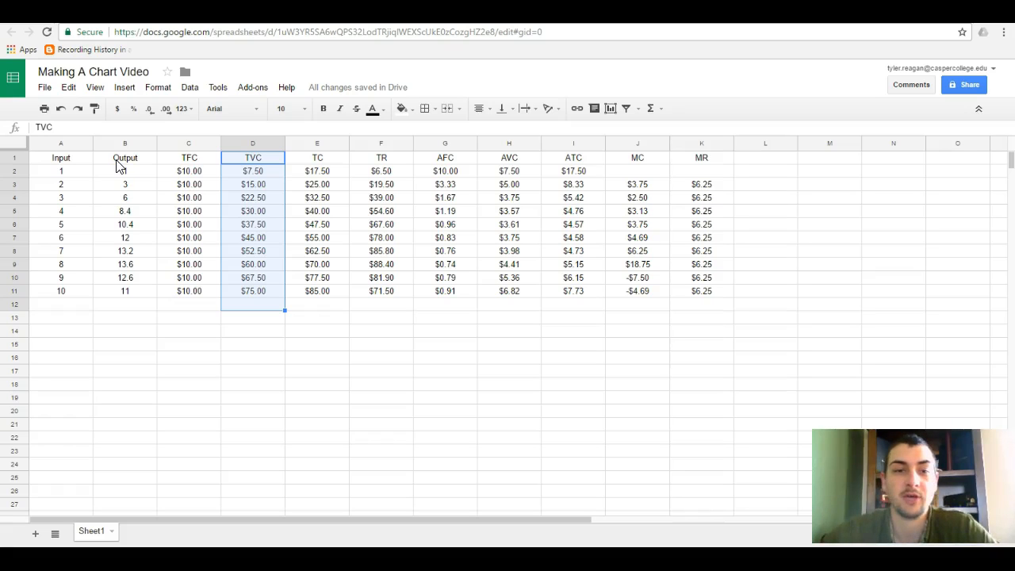
{"action": "left_click_drag", "start_coordinate": [145, 162], "coordinate": [150, 295]}
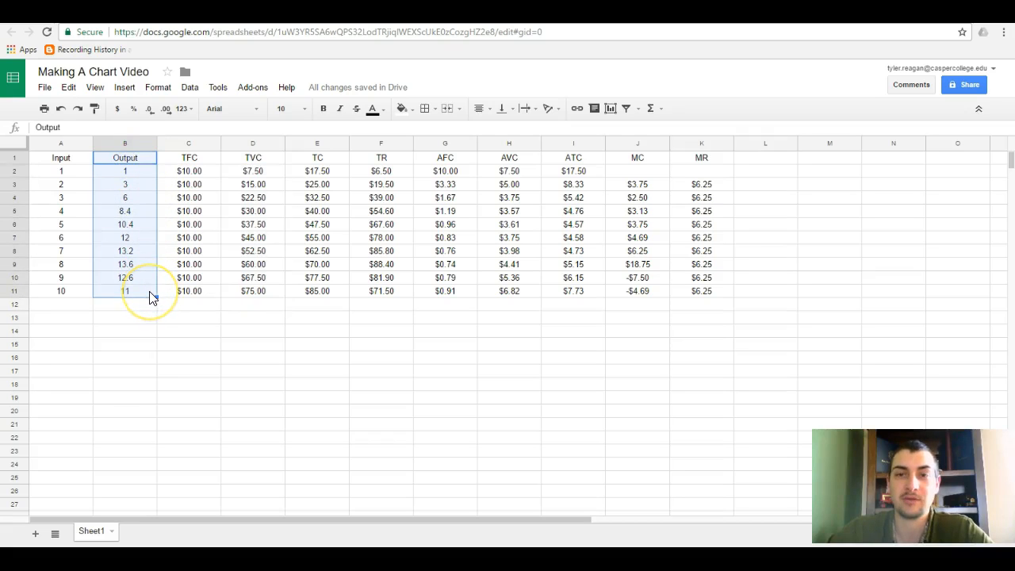
{"action": "left_click", "coordinate": [199, 252]}
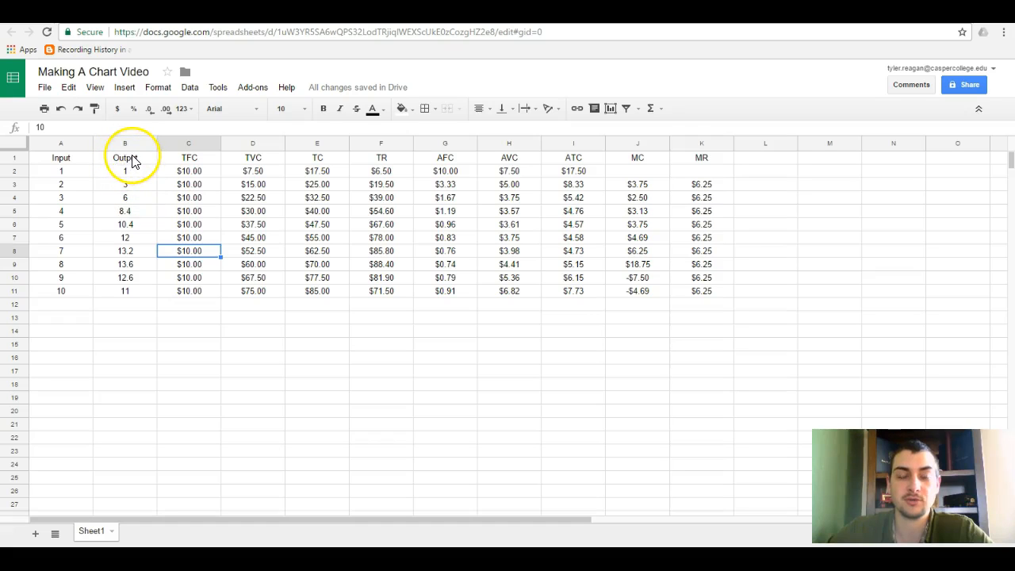
Start a smooth line chart from the Output through TR columns in B1:F11.
{"action": "mouse_move", "coordinate": [126, 165]}
{"action": "left_mouse_down"}
{"action": "mouse_move", "coordinate": [325, 156]}
{"action": "mouse_move", "coordinate": [381, 168]}
{"action": "mouse_move", "coordinate": [386, 158]}
{"action": "mouse_move", "coordinate": [381, 299]}
{"action": "left_mouse_up"}
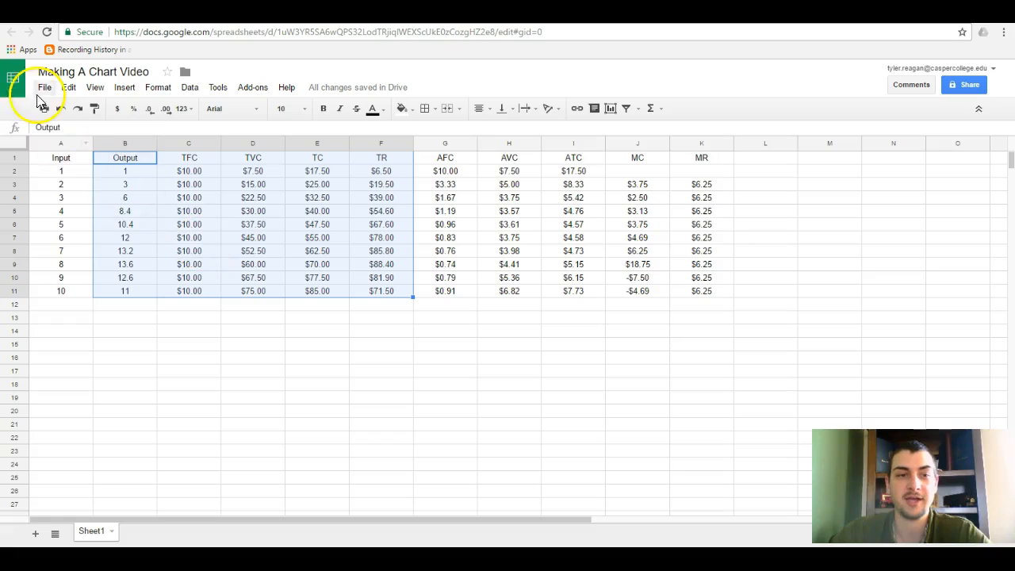
{"action": "left_click", "coordinate": [127, 88]}
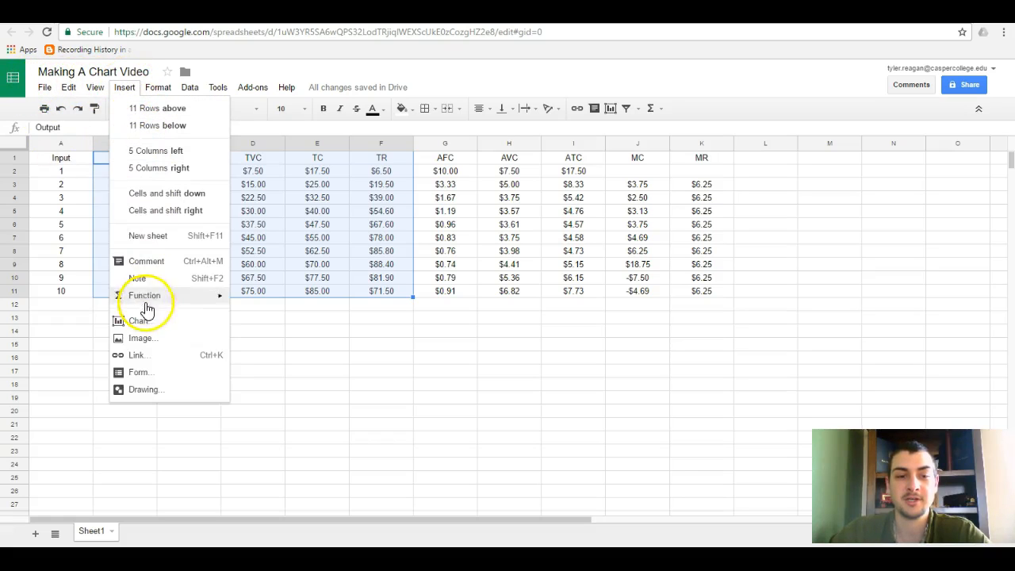
{"action": "left_click", "coordinate": [151, 326]}
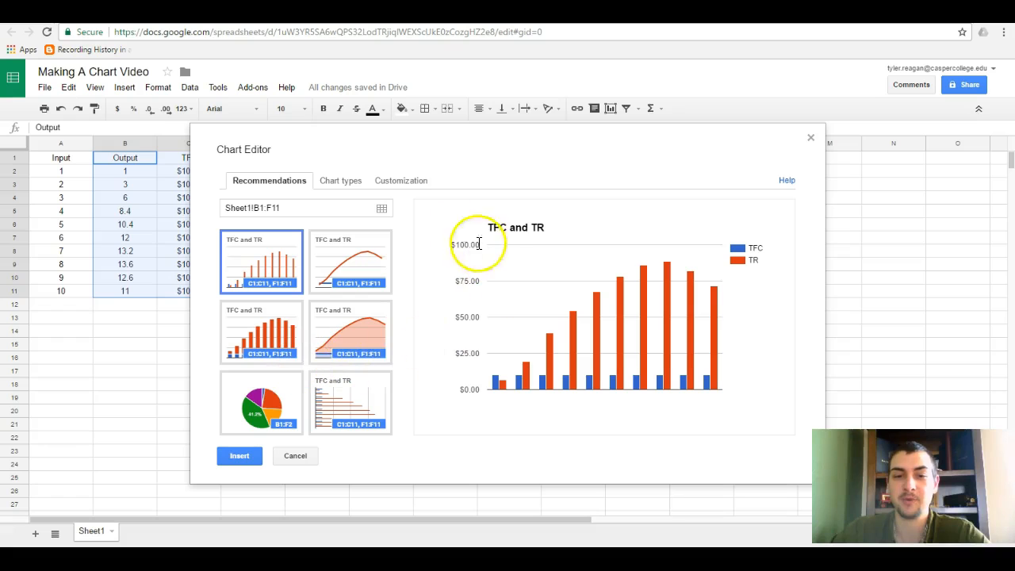
{"action": "left_click", "coordinate": [343, 182]}
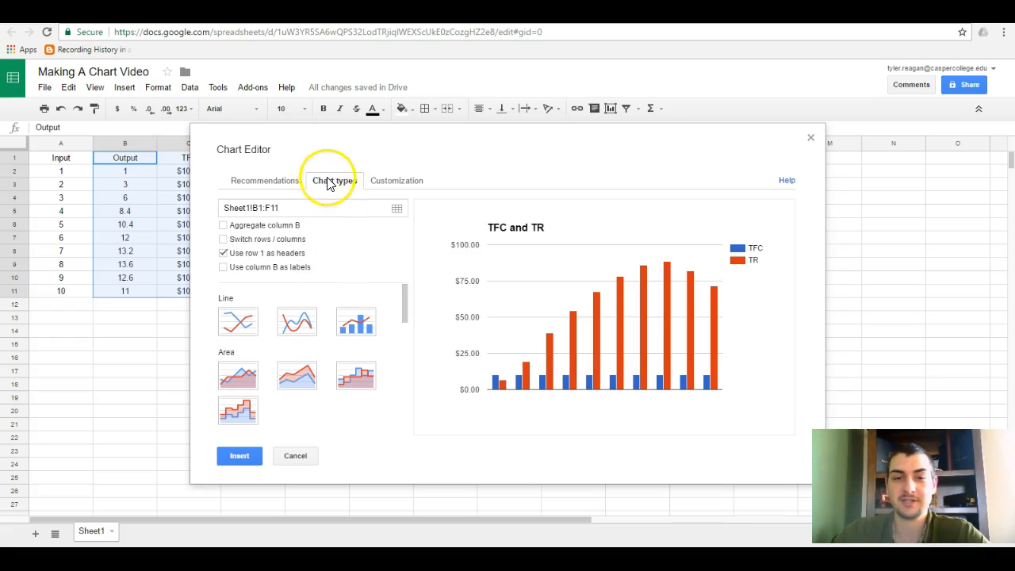
{"action": "left_click", "coordinate": [302, 323]}
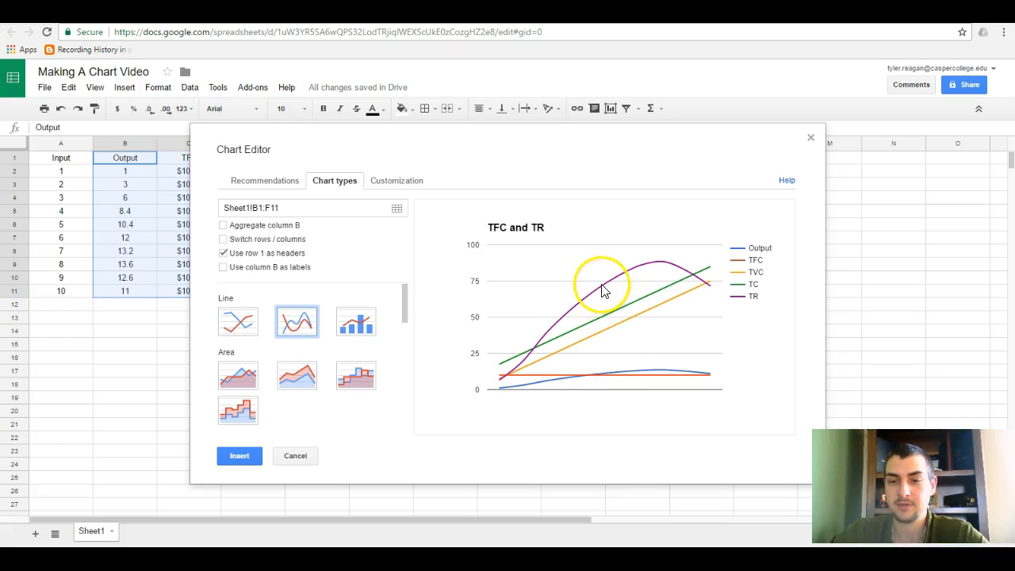
Use column B as labels so Output supplies the chart's horizontal axis values.
{"action": "mouse_move", "coordinate": [591, 376]}
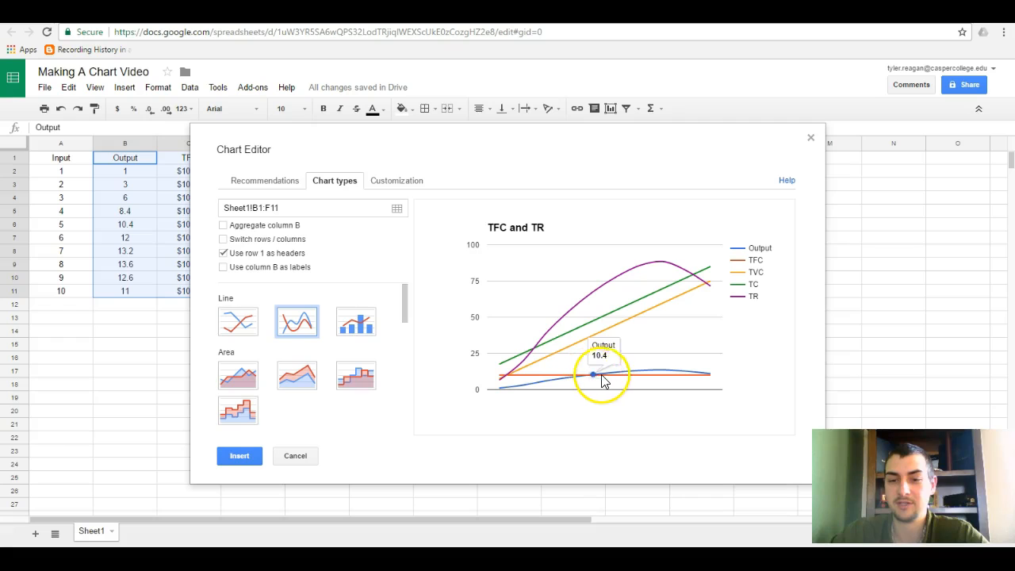
{"action": "mouse_move", "coordinate": [639, 373]}
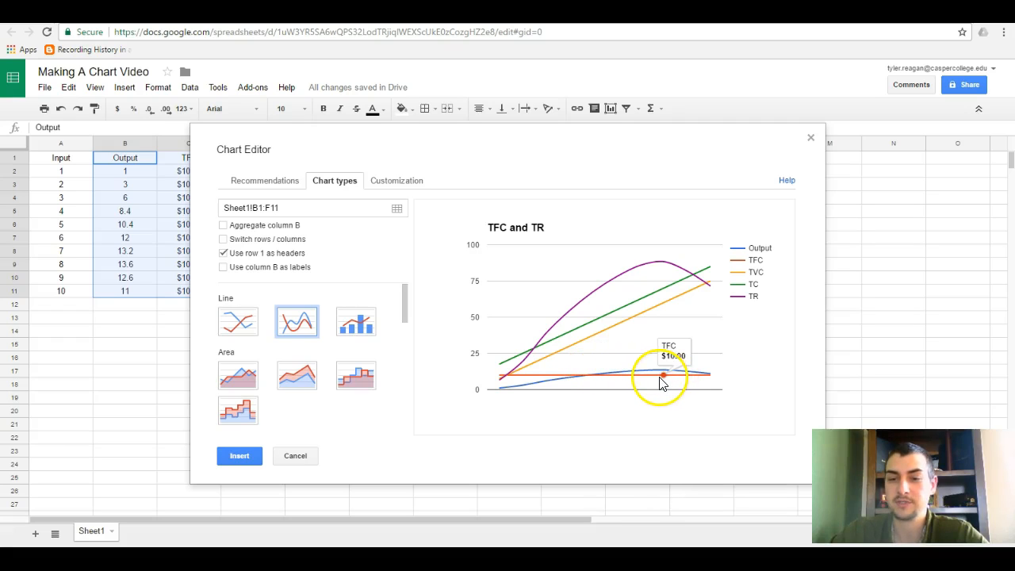
{"action": "mouse_move", "coordinate": [643, 302]}
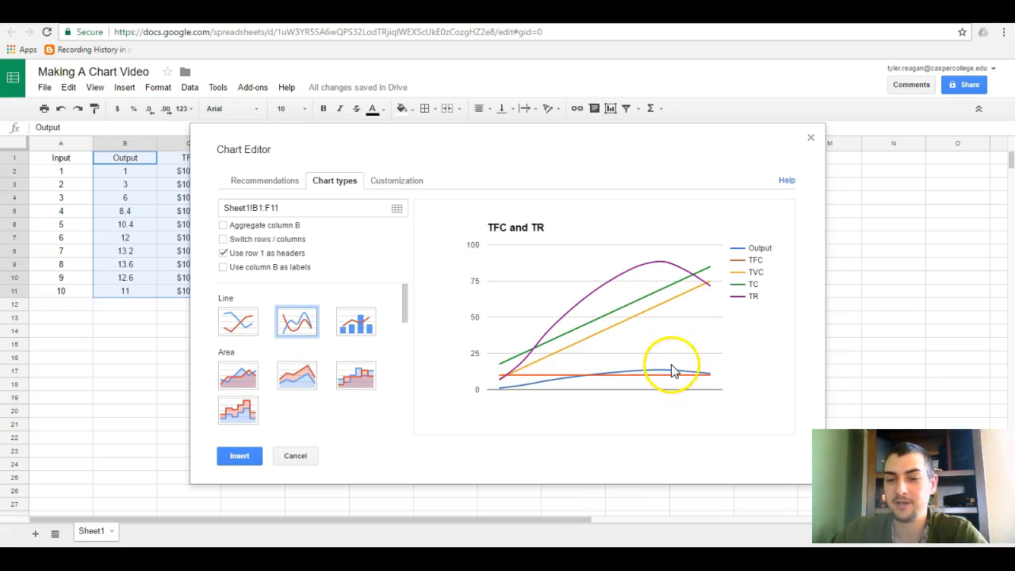
{"action": "mouse_move", "coordinate": [709, 377]}
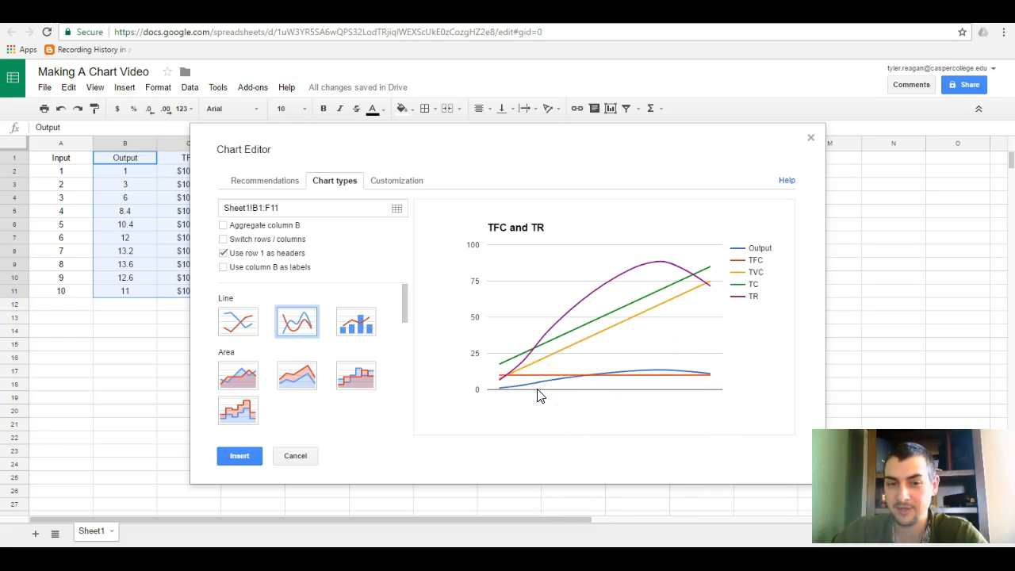
{"action": "left_click", "coordinate": [510, 389]}
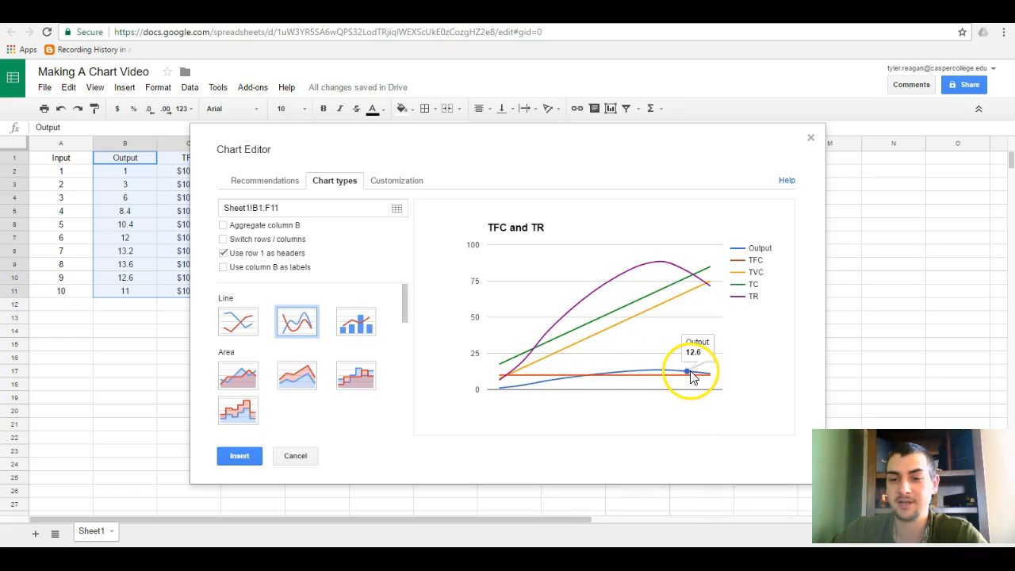
{"action": "left_click", "coordinate": [224, 268]}
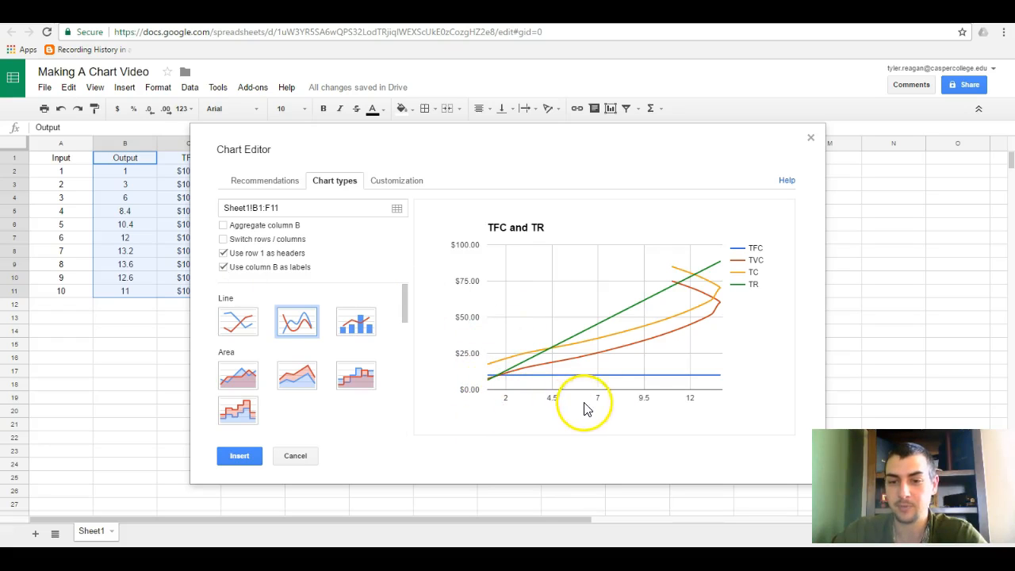
Move the chart editor off the table and compare the Output column with the plotted cost and revenue curves.
{"action": "left_click_drag", "start_coordinate": [593, 163], "coordinate": [752, 86]}
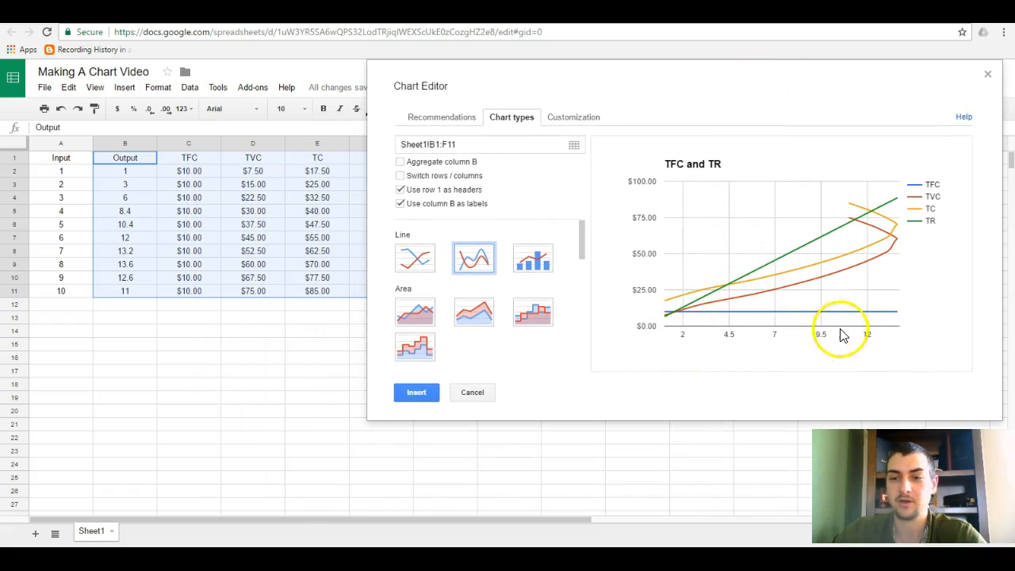
{"action": "left_click_drag", "start_coordinate": [135, 162], "coordinate": [125, 296]}
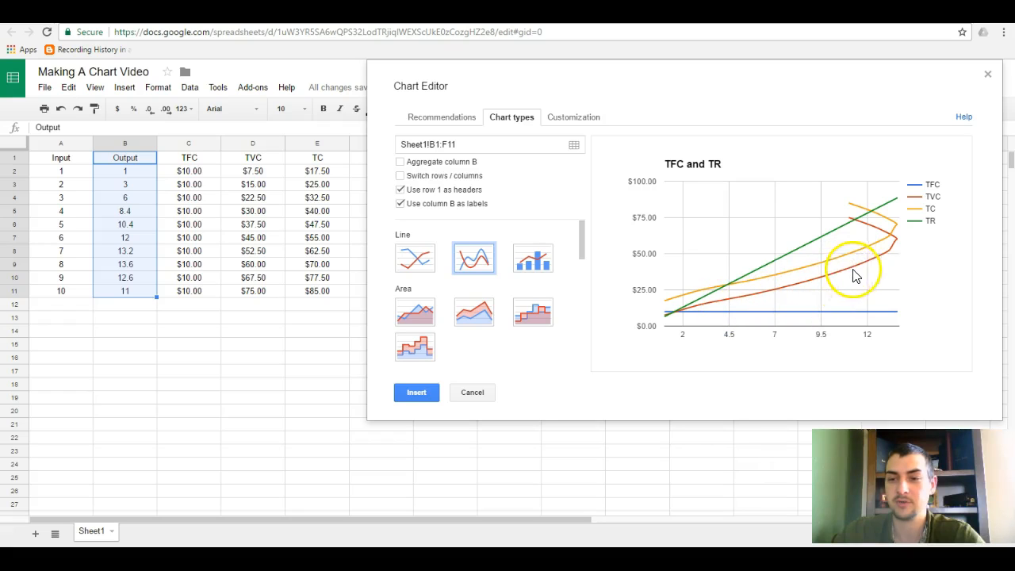
{"action": "mouse_move", "coordinate": [891, 242]}
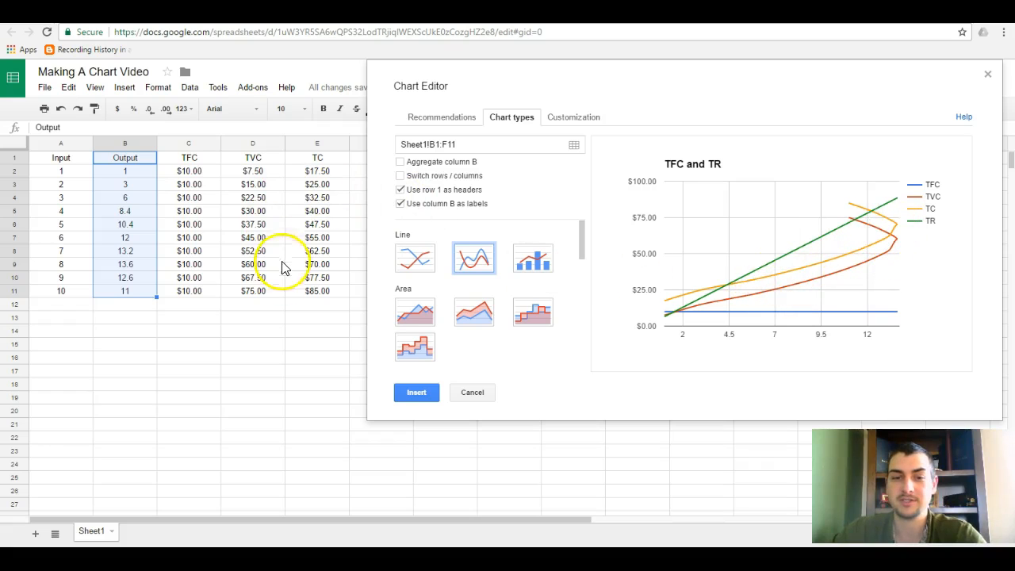
{"action": "mouse_move", "coordinate": [670, 316]}
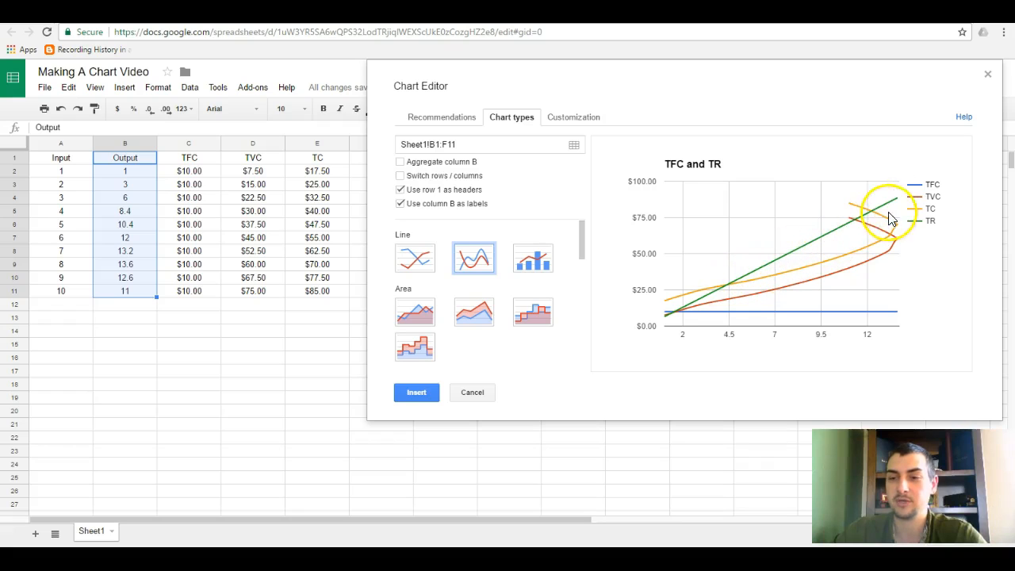
{"action": "mouse_move", "coordinate": [889, 201]}
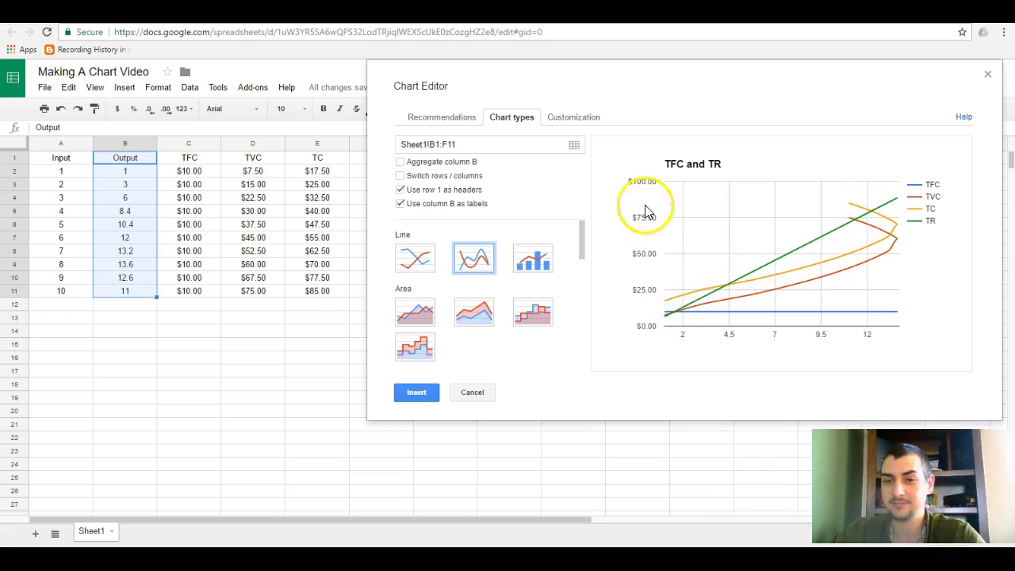
Change the chart title to "Total Cost Curves".
{"action": "left_click", "coordinate": [574, 119]}
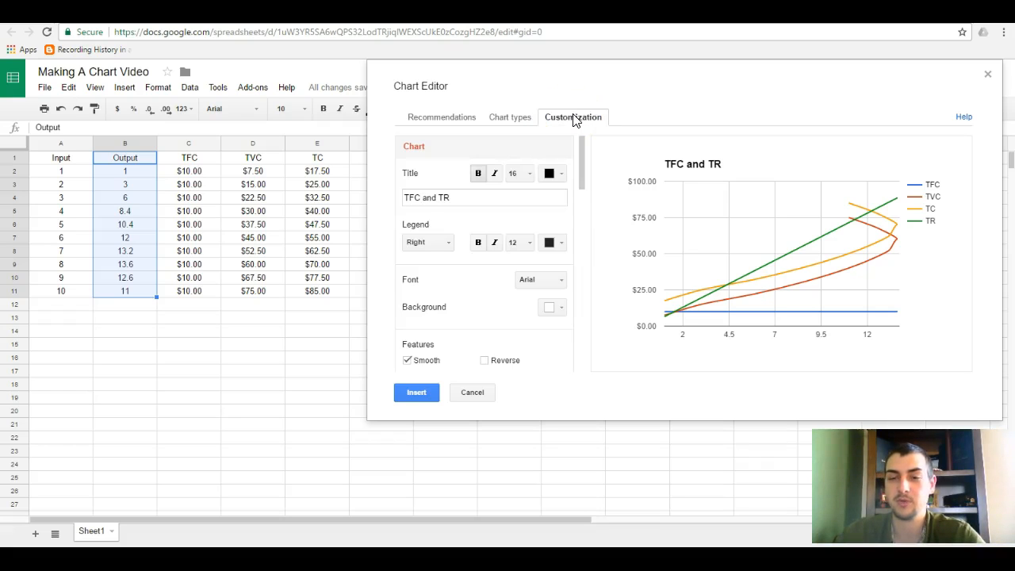
{"action": "scroll", "coordinate": [448, 205], "scroll_direction": "down", "scroll_amount": 1}
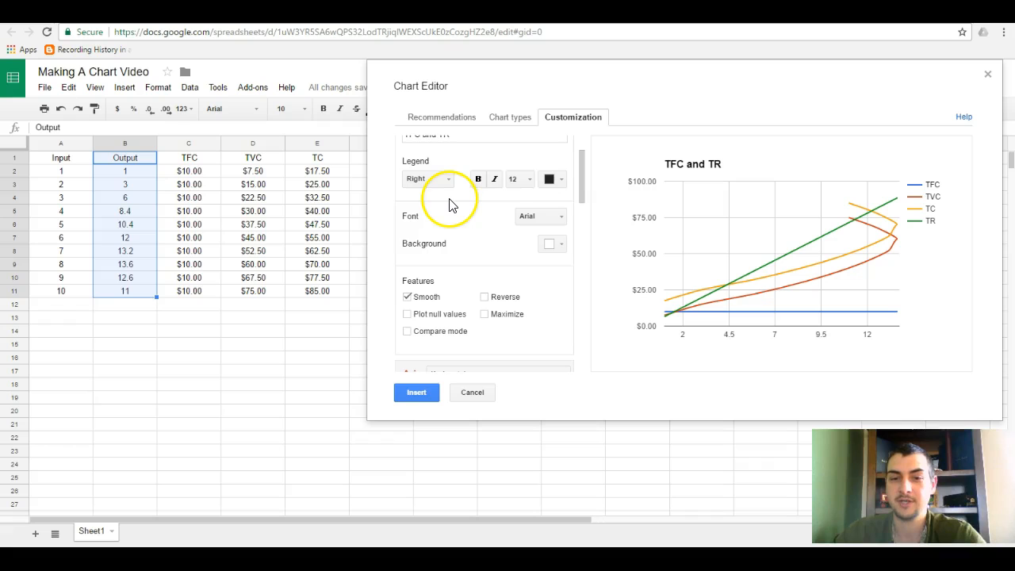
{"action": "scroll", "coordinate": [468, 182], "scroll_direction": "up", "scroll_amount": 1}
{"action": "left_click_drag", "start_coordinate": [451, 197], "coordinate": [405, 197]}
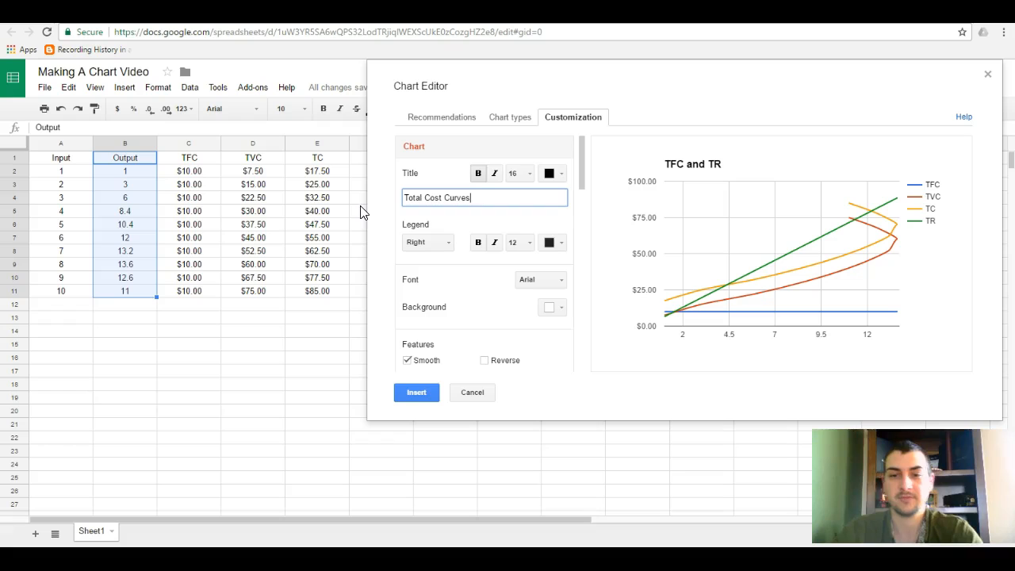
{"action": "left_click", "coordinate": [467, 283]}
Set the horizontal axis title to "Output".
{"action": "scroll", "coordinate": [466, 273], "scroll_direction": "down", "scroll_amount": 2}
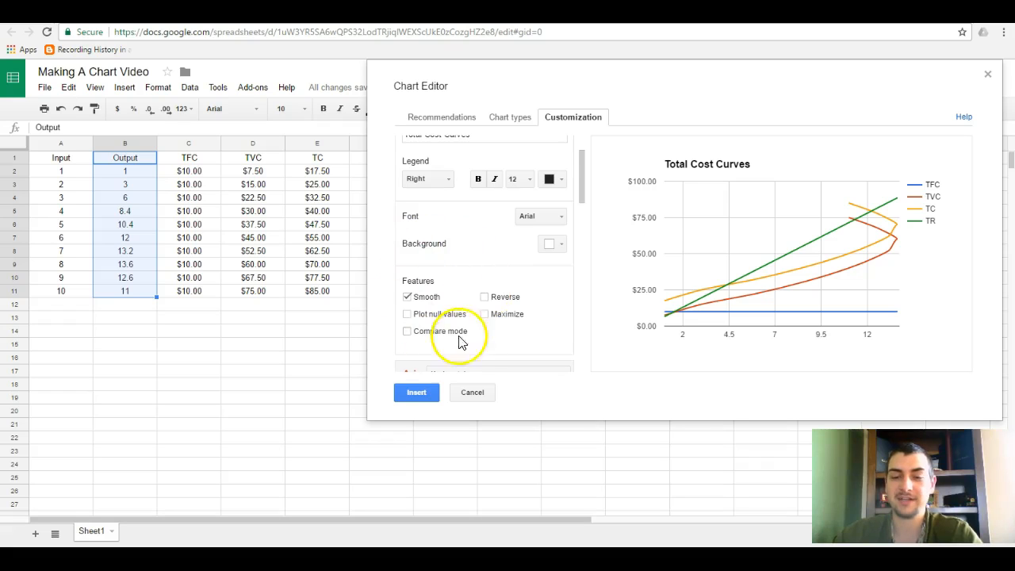
{"action": "scroll", "coordinate": [450, 281], "scroll_direction": "down", "scroll_amount": 1}
{"action": "scroll", "coordinate": [452, 282], "scroll_direction": "down", "scroll_amount": 3}
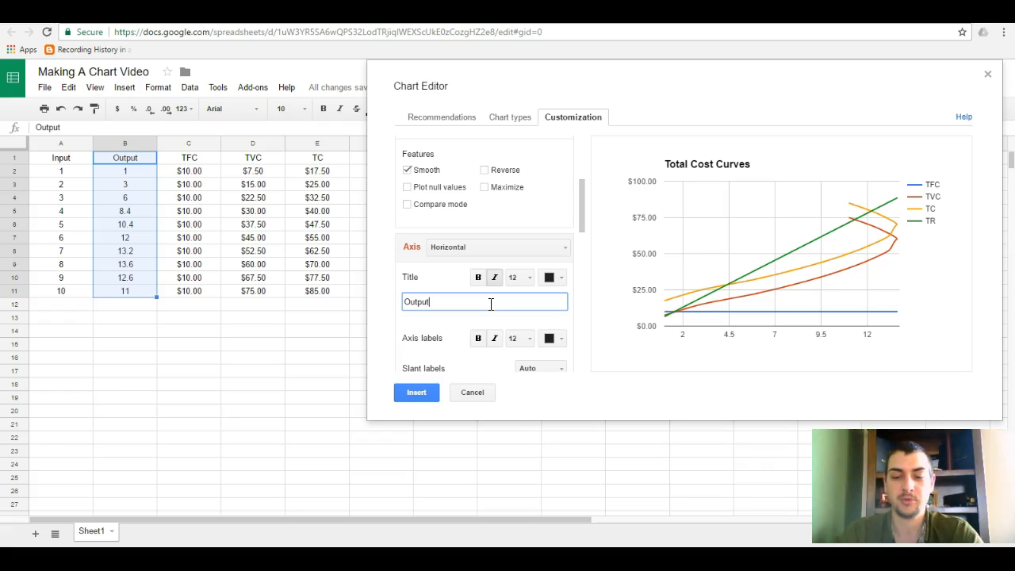
Set the left vertical axis title to "Prices".
{"action": "left_click", "coordinate": [458, 248]}
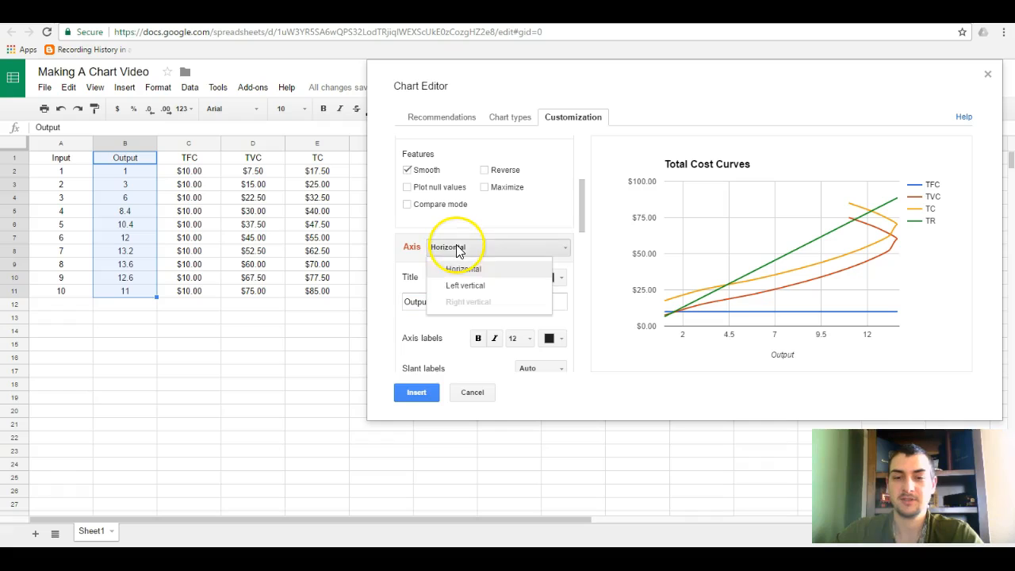
{"action": "left_click", "coordinate": [464, 287]}
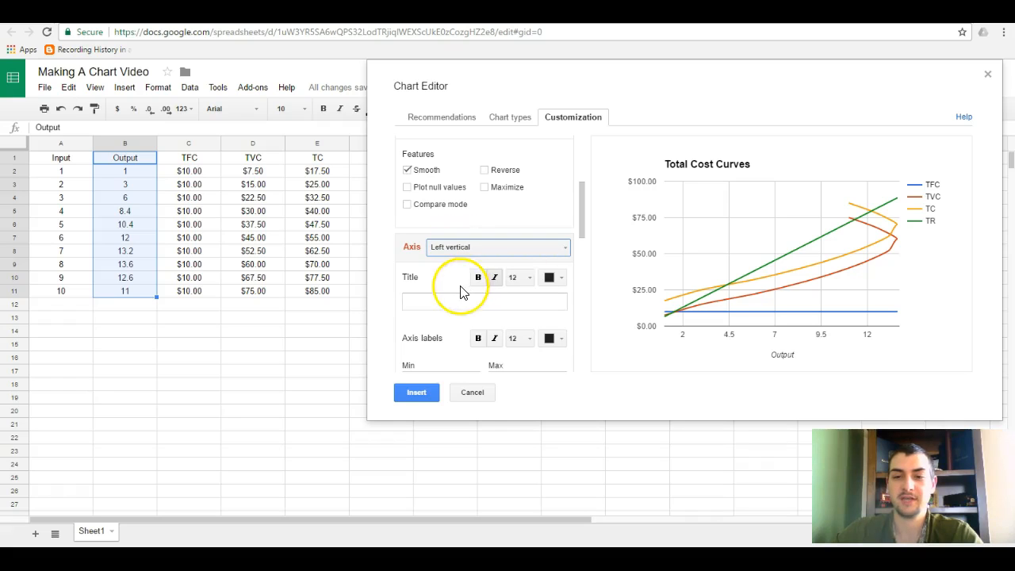
{"action": "left_click", "coordinate": [443, 305]}
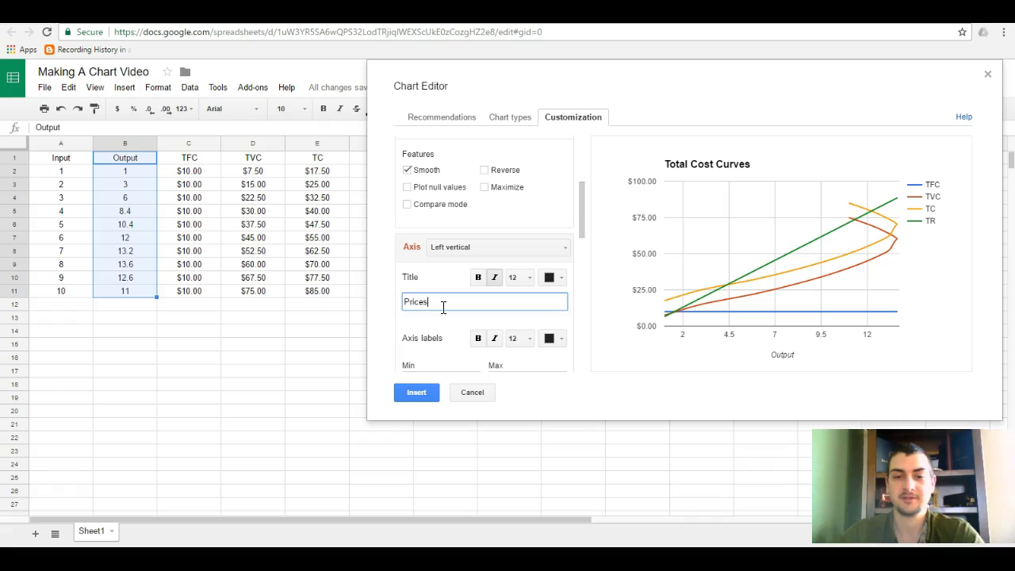
Try limiting the left vertical axis to a maximum of 75.
{"action": "left_click", "coordinate": [537, 396]}
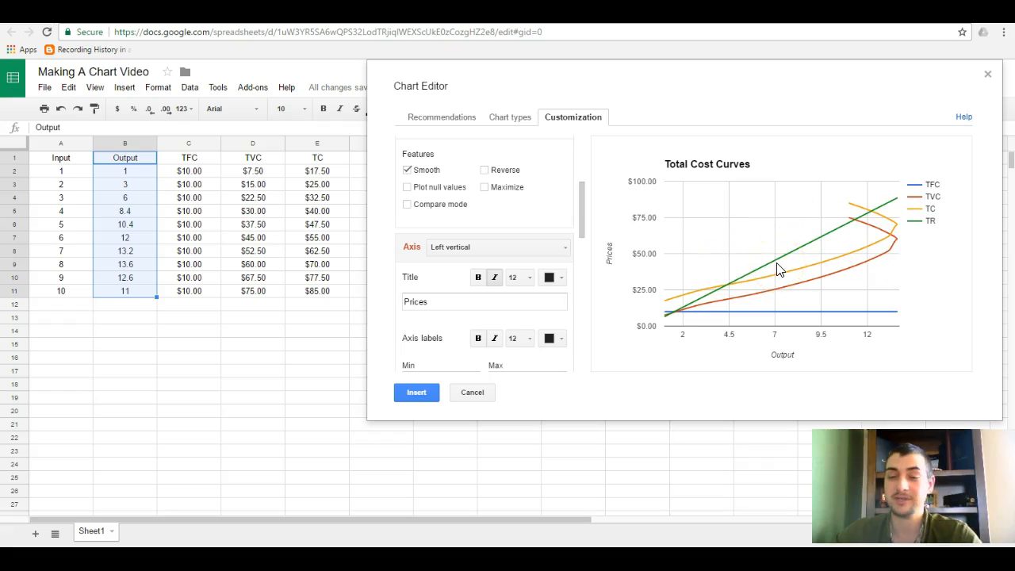
{"action": "scroll", "coordinate": [512, 254], "scroll_direction": "down", "scroll_amount": 3}
{"action": "left_click", "coordinate": [499, 254]}
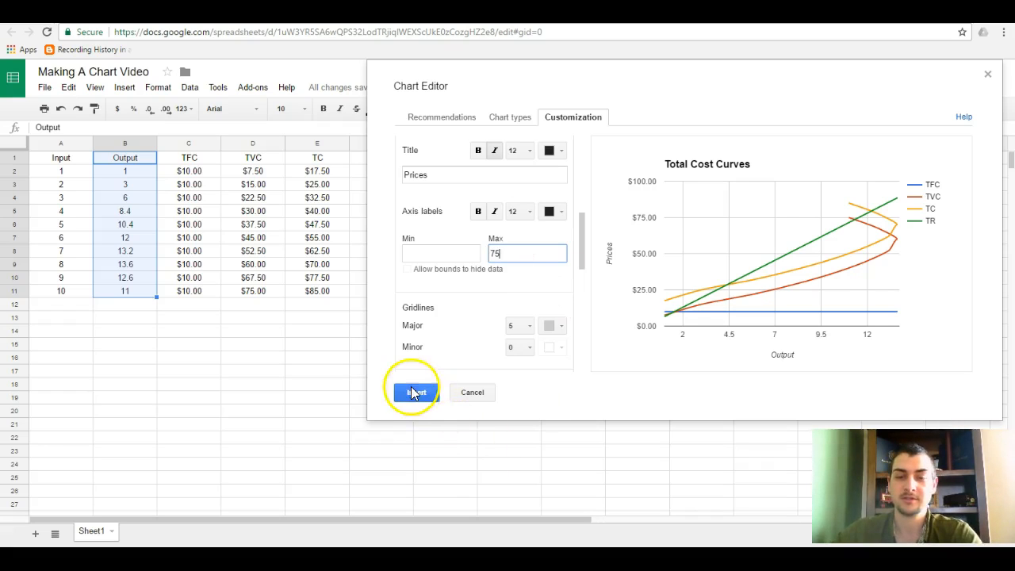
{"action": "left_click", "coordinate": [614, 389]}
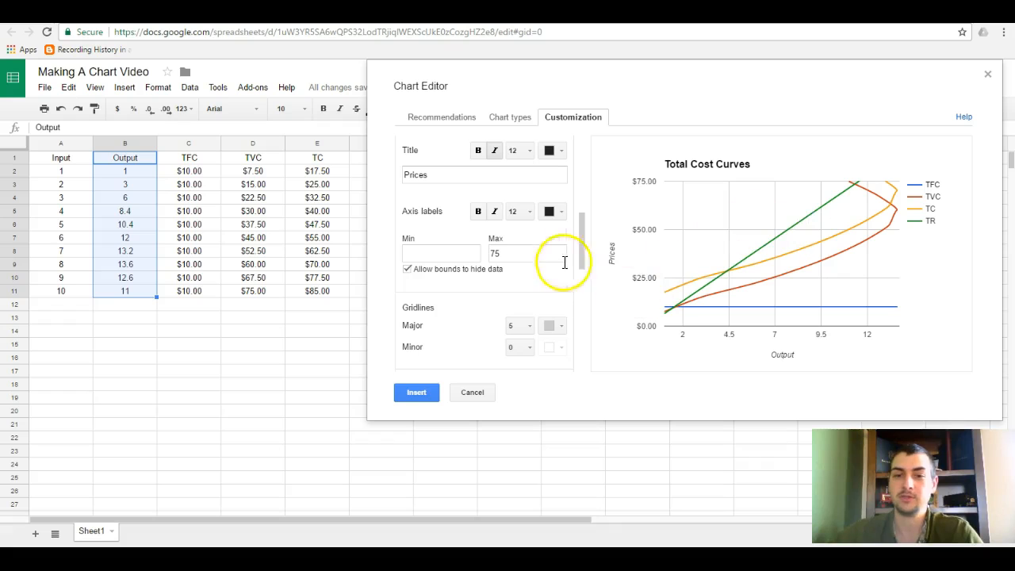
Try a lower maximum value for the horizontal axis, and clear it again.
{"action": "scroll", "coordinate": [478, 278], "scroll_direction": "up", "scroll_amount": 3}
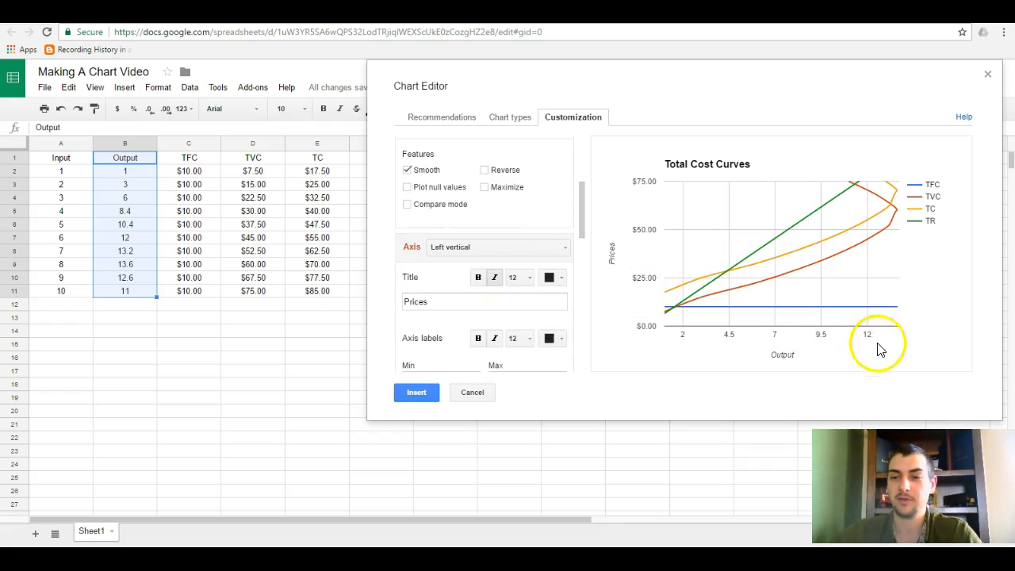
{"action": "left_click", "coordinate": [506, 251]}
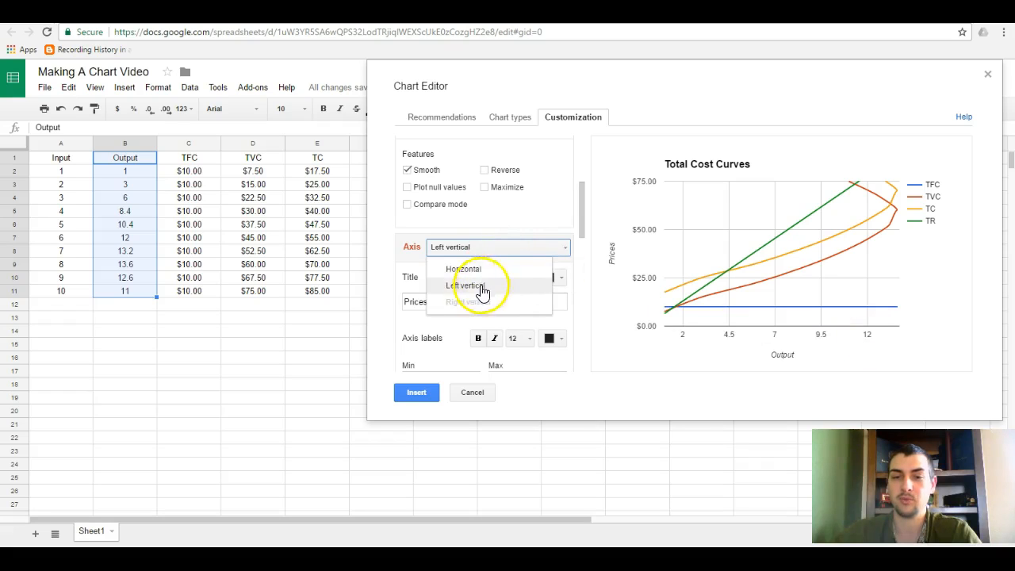
{"action": "left_click", "coordinate": [481, 269]}
{"action": "scroll", "coordinate": [481, 265], "scroll_direction": "down", "scroll_amount": 3}
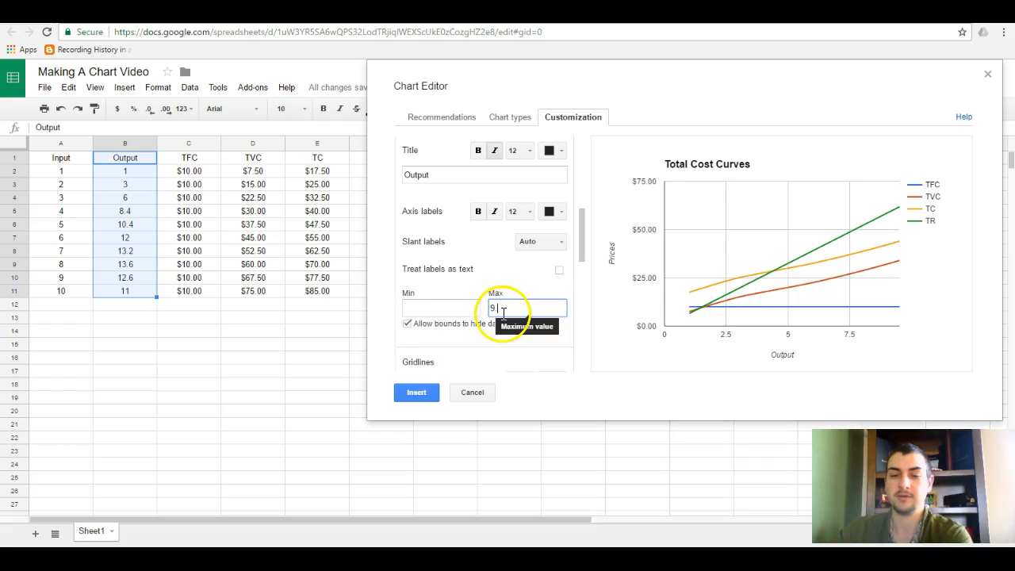
{"action": "key", "text": "BackSpace"}
{"action": "key", "text": "BackSpace"}
{"action": "key", "text": "BackSpace"}
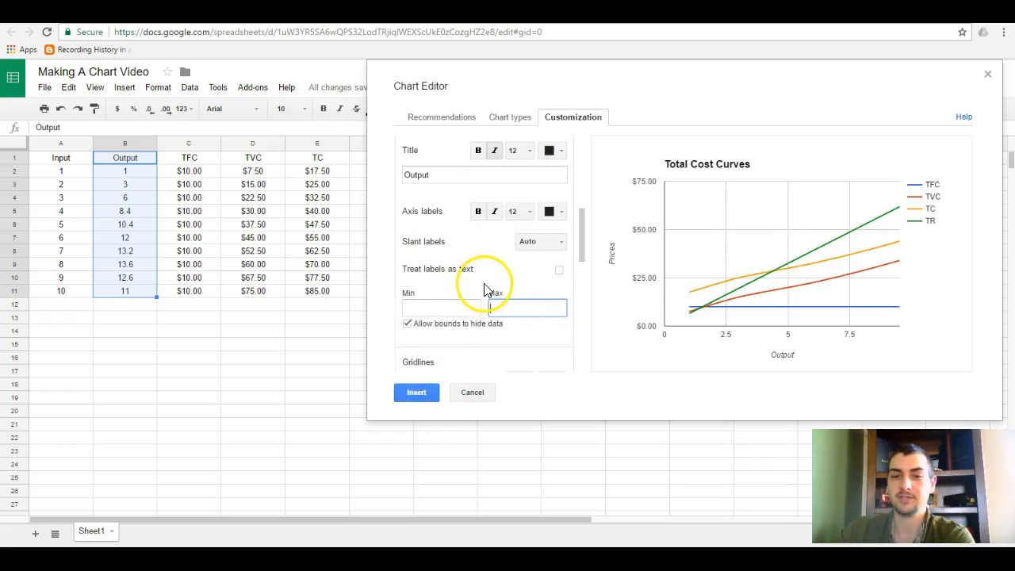
Clear the left vertical axis's maximum value.
{"action": "scroll", "coordinate": [475, 269], "scroll_direction": "up", "scroll_amount": 3}
{"action": "left_click", "coordinate": [485, 249]}
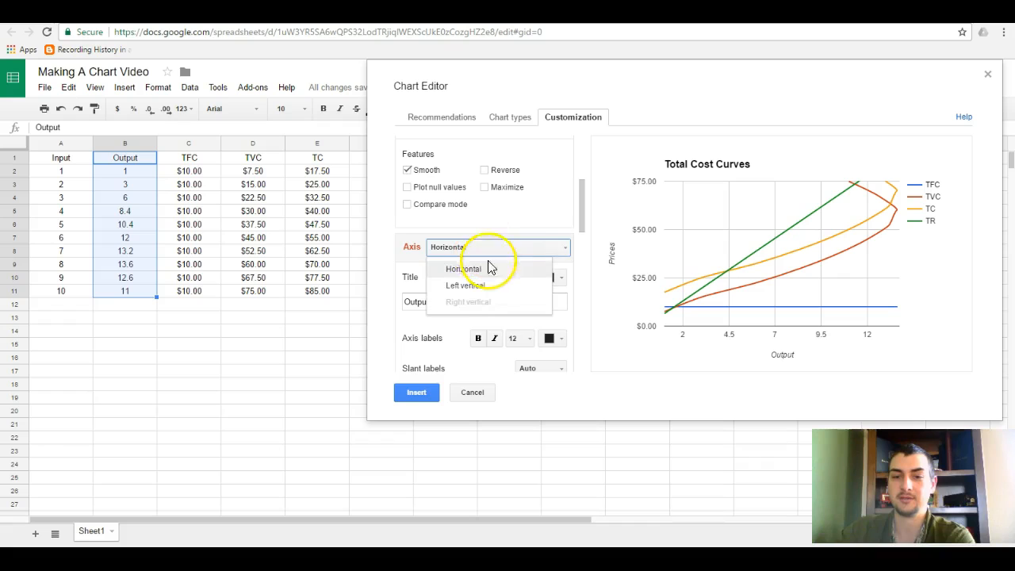
{"action": "left_click", "coordinate": [480, 287]}
{"action": "scroll", "coordinate": [479, 288], "scroll_direction": "down", "scroll_amount": 5}
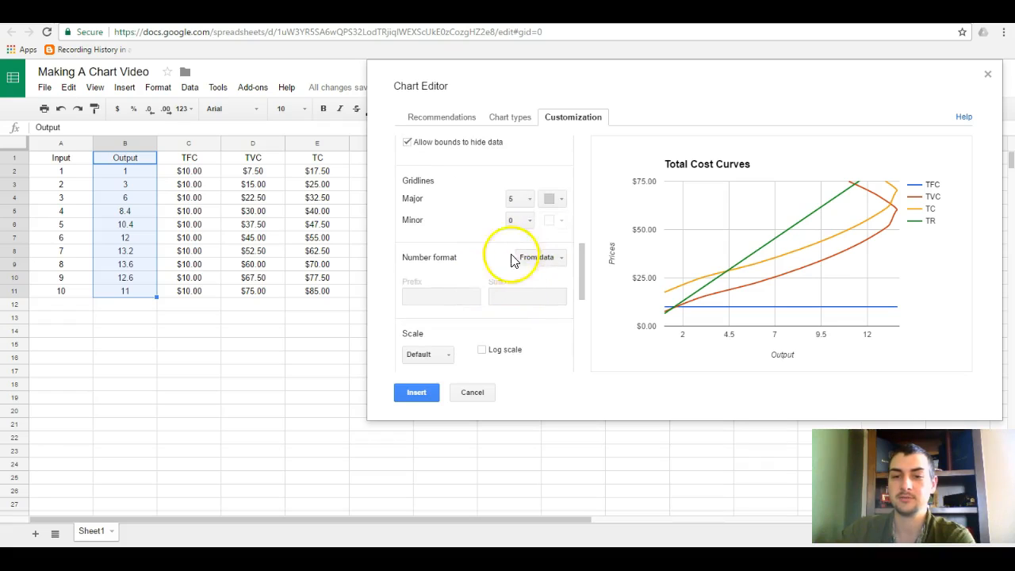
{"action": "scroll", "coordinate": [507, 258], "scroll_direction": "up", "scroll_amount": 4}
{"action": "left_click", "coordinate": [520, 256]}
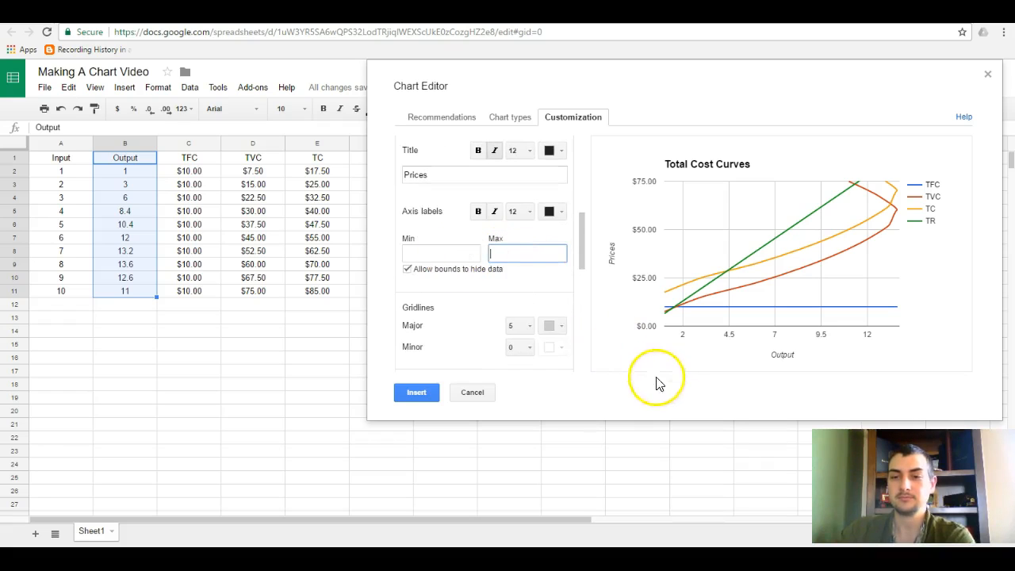
{"action": "left_click", "coordinate": [656, 384]}
Insert the Total Cost Curves chart into the sheet and place it just past the MR column.
{"action": "left_click", "coordinate": [416, 393]}
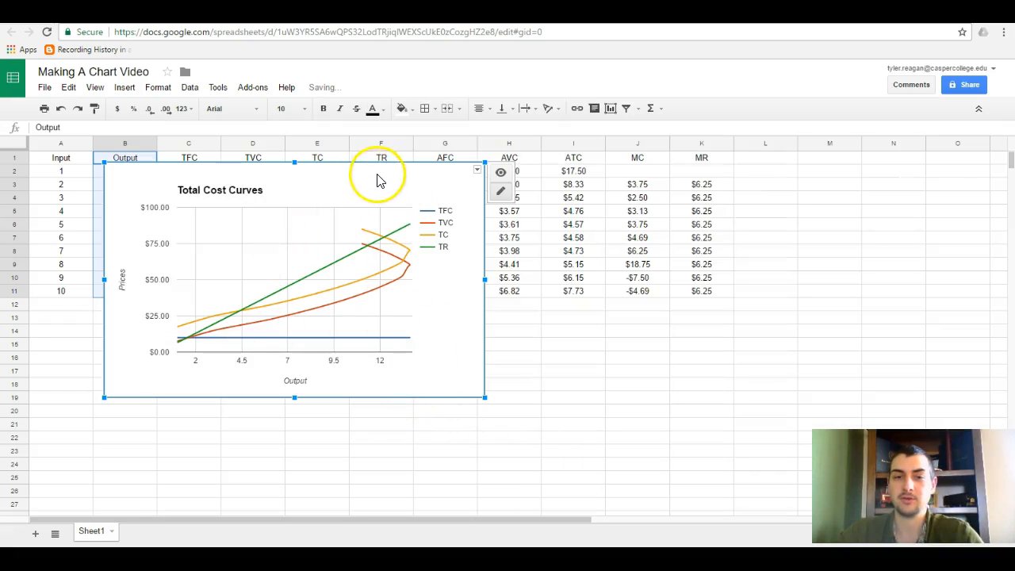
{"action": "left_click_drag", "start_coordinate": [377, 164], "coordinate": [1005, 165]}
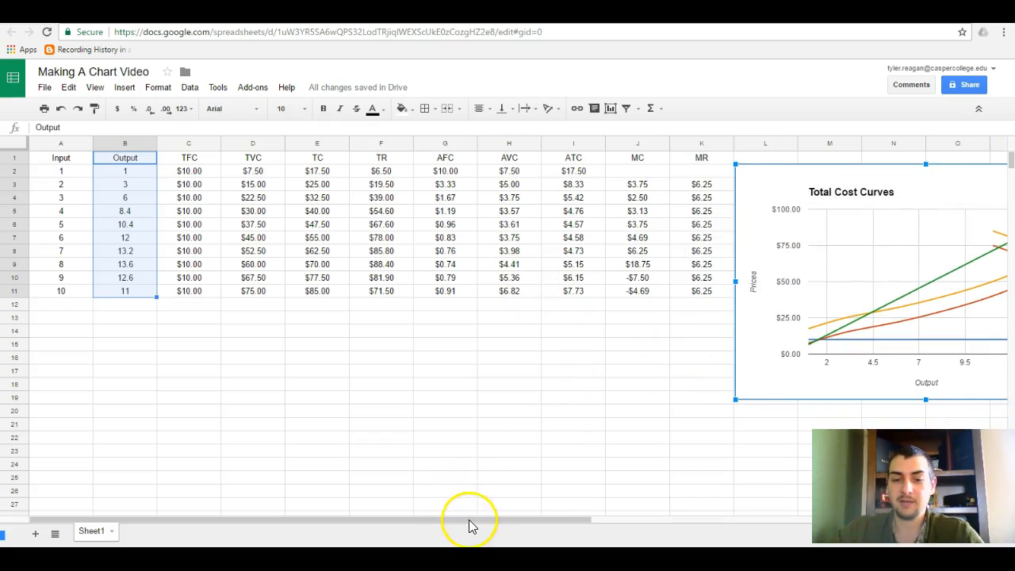
Try a smooth line chart of the AFC, AVC, ATC, MC and MR columns, range G1:K11.
{"action": "left_click_drag", "start_coordinate": [557, 518], "coordinate": [616, 512]}
{"action": "left_click_drag", "start_coordinate": [313, 149], "coordinate": [579, 294]}
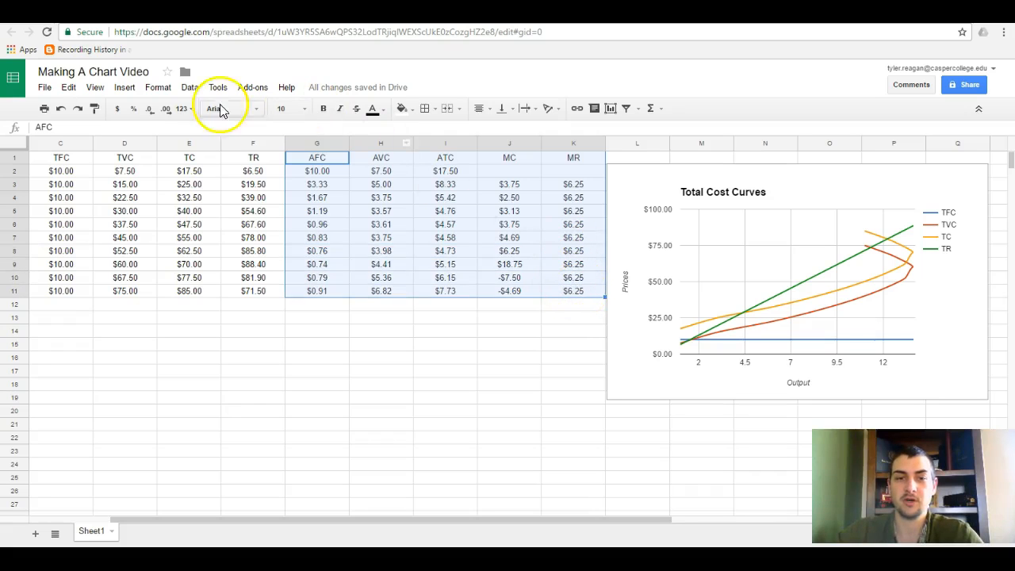
{"action": "left_click", "coordinate": [125, 88]}
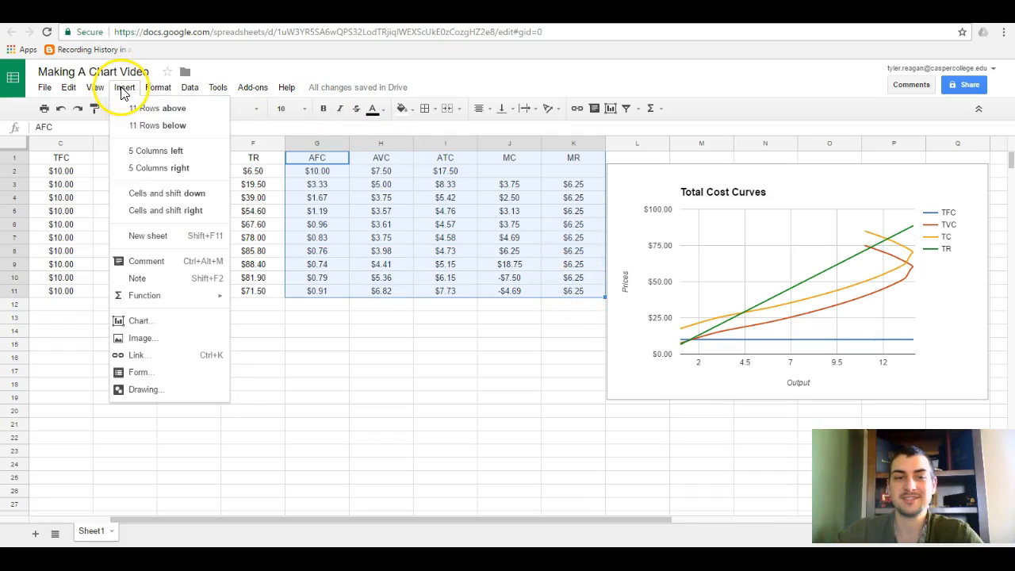
{"action": "left_click", "coordinate": [155, 322]}
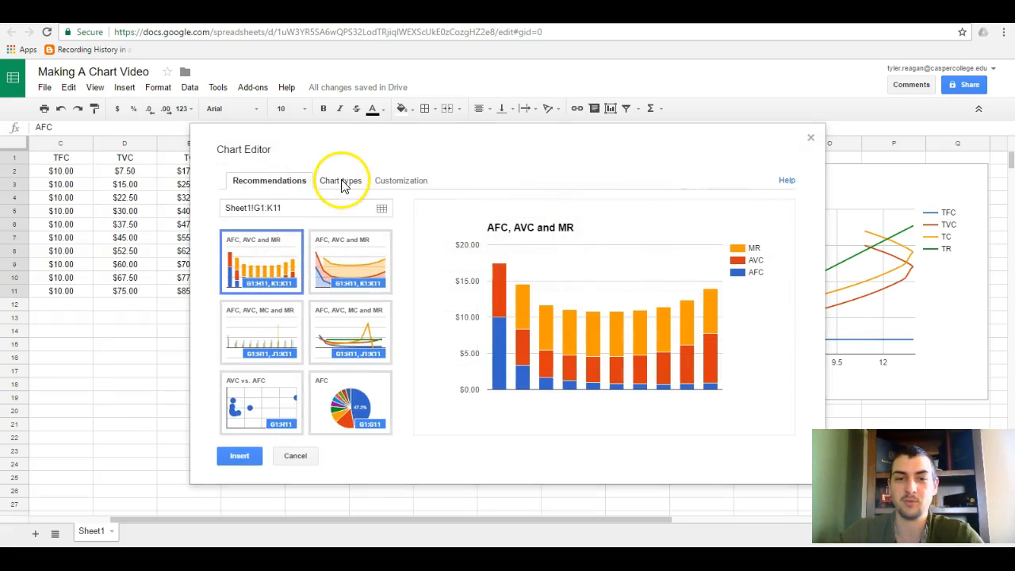
{"action": "left_click", "coordinate": [338, 187]}
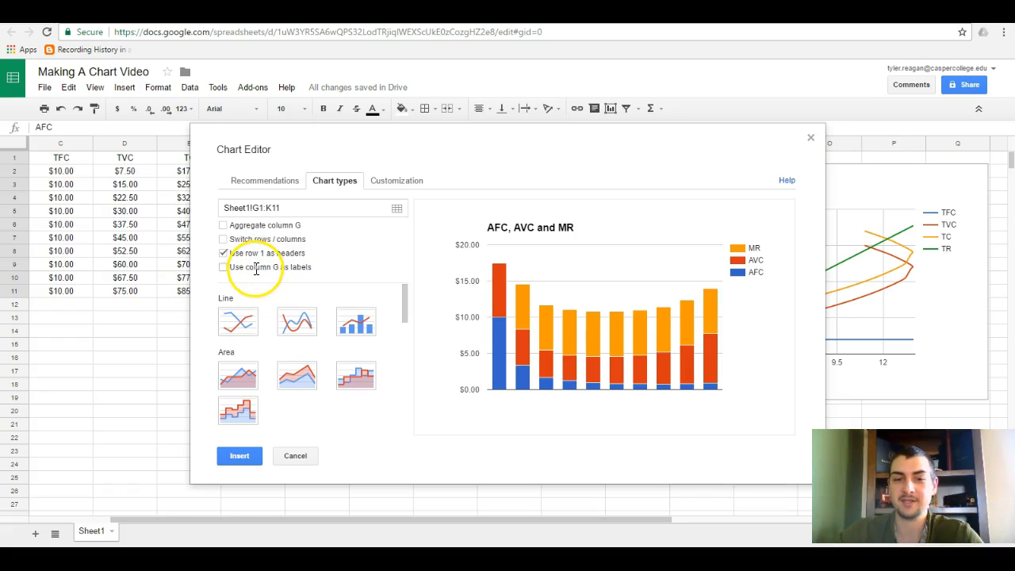
{"action": "left_click", "coordinate": [294, 327]}
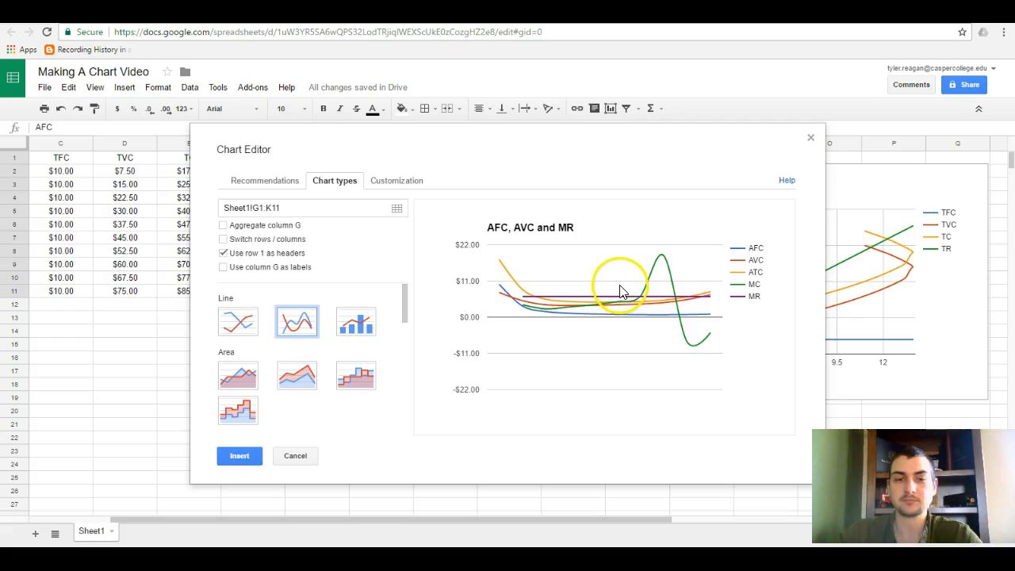
Try column G as the chart's labels, turn that option back off, and discard the unfinished chart.
{"action": "left_click", "coordinate": [223, 268]}
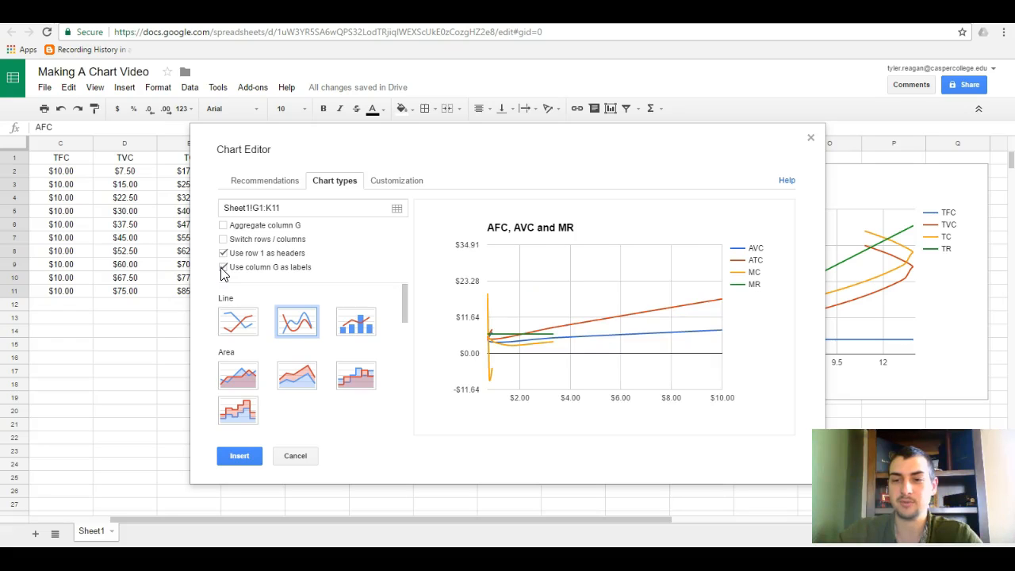
{"action": "left_click_drag", "start_coordinate": [594, 154], "coordinate": [867, 182]}
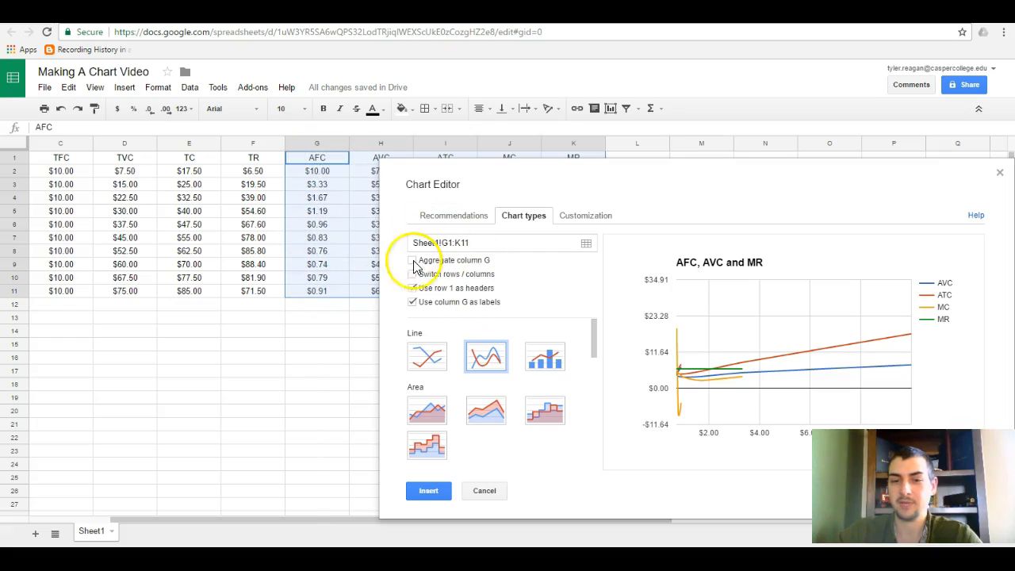
{"action": "left_click", "coordinate": [412, 306]}
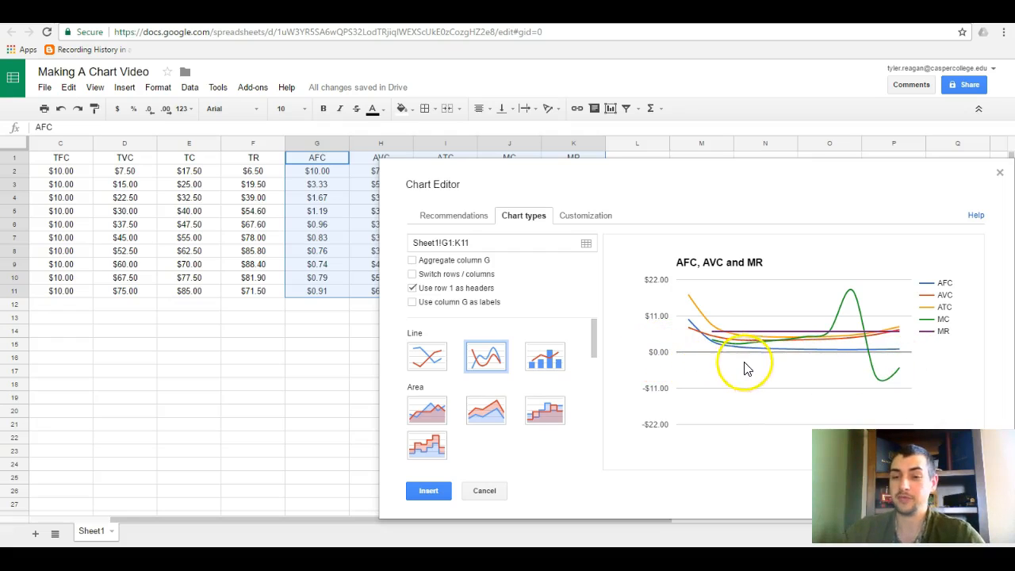
{"action": "mouse_move", "coordinate": [757, 356]}
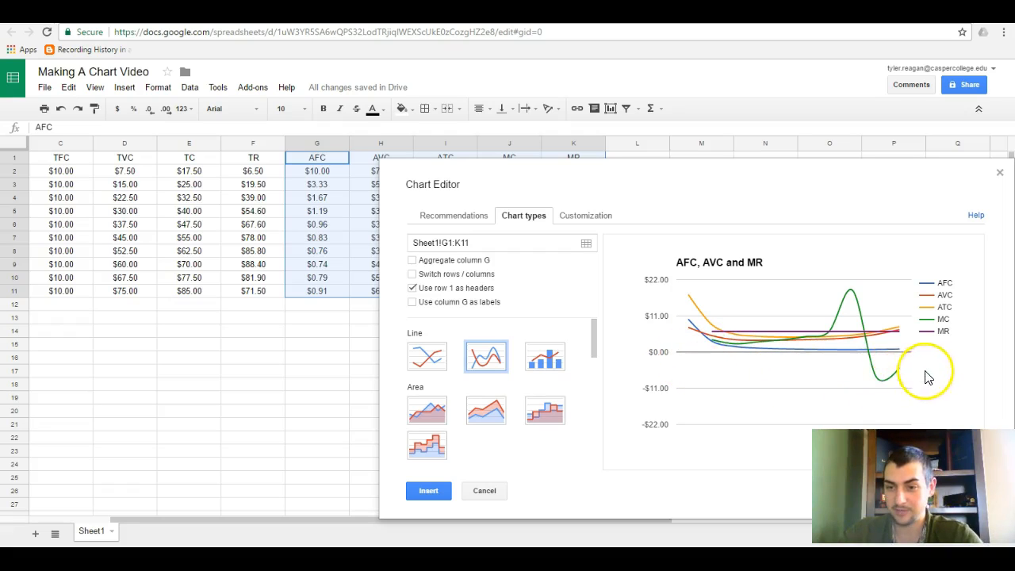
{"action": "left_click", "coordinate": [1000, 174]}
Insert an empty column before the AFC column.
{"action": "left_click", "coordinate": [316, 275]}
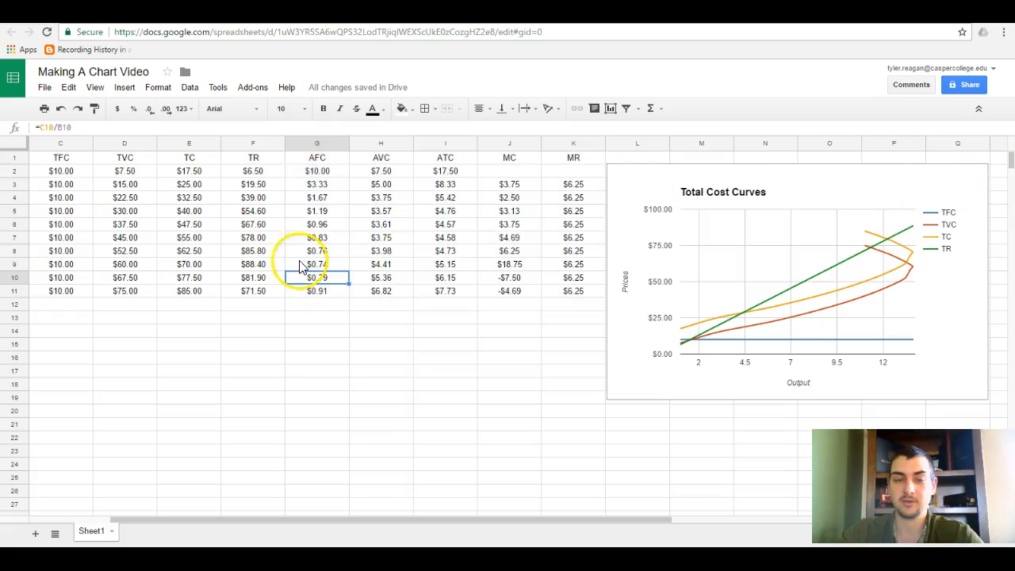
{"action": "left_click", "coordinate": [317, 142]}
{"action": "right_click", "coordinate": [319, 142]}
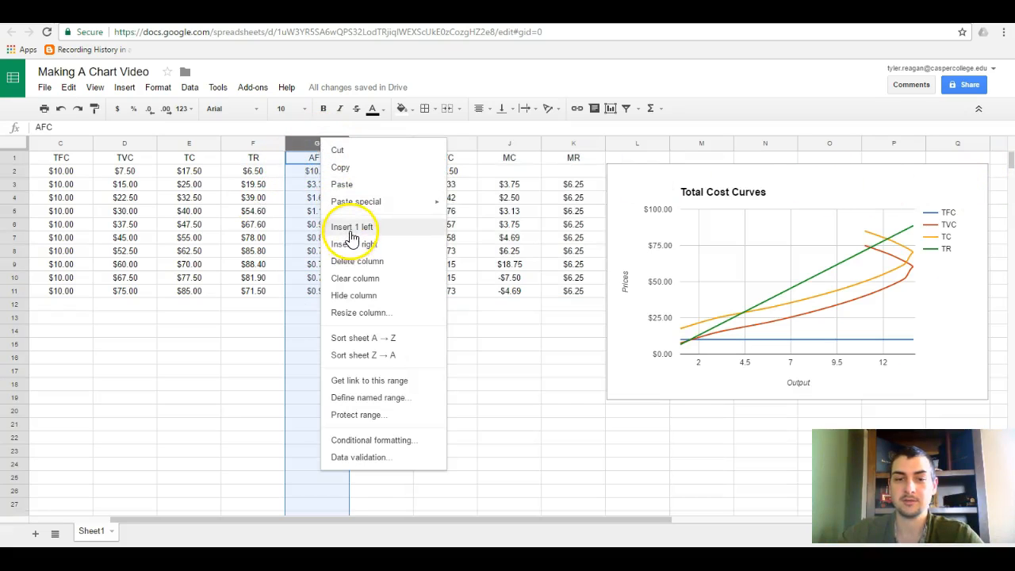
{"action": "left_click", "coordinate": [349, 226]}
Enter =B1 in cell G1 and fill it down to row 11 to repeat the Output column.
{"action": "left_click", "coordinate": [308, 162]}
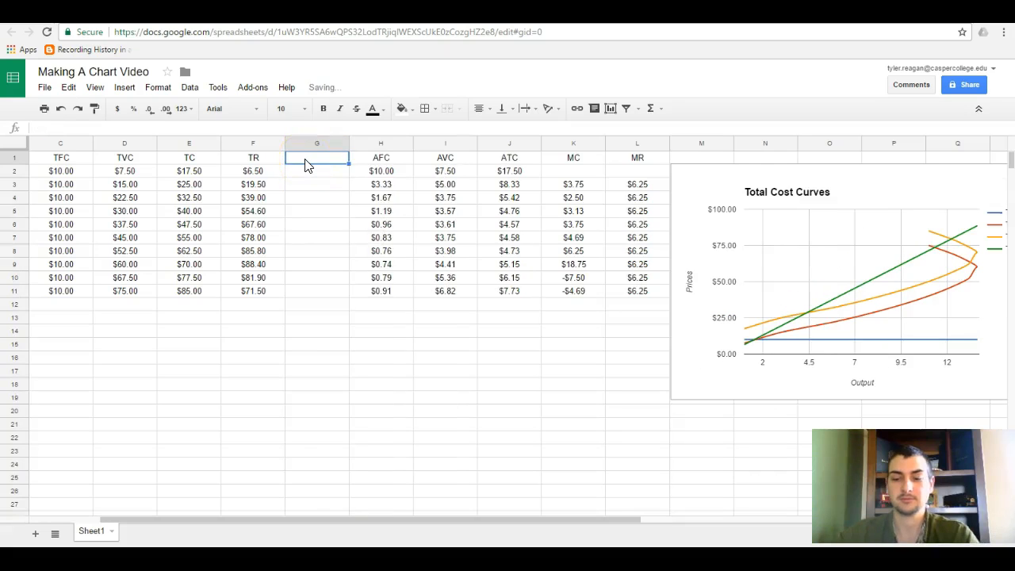
{"action": "type", "text": "="}
{"action": "left_click_drag", "start_coordinate": [274, 519], "coordinate": [212, 523]}
{"action": "left_click", "coordinate": [126, 158]}
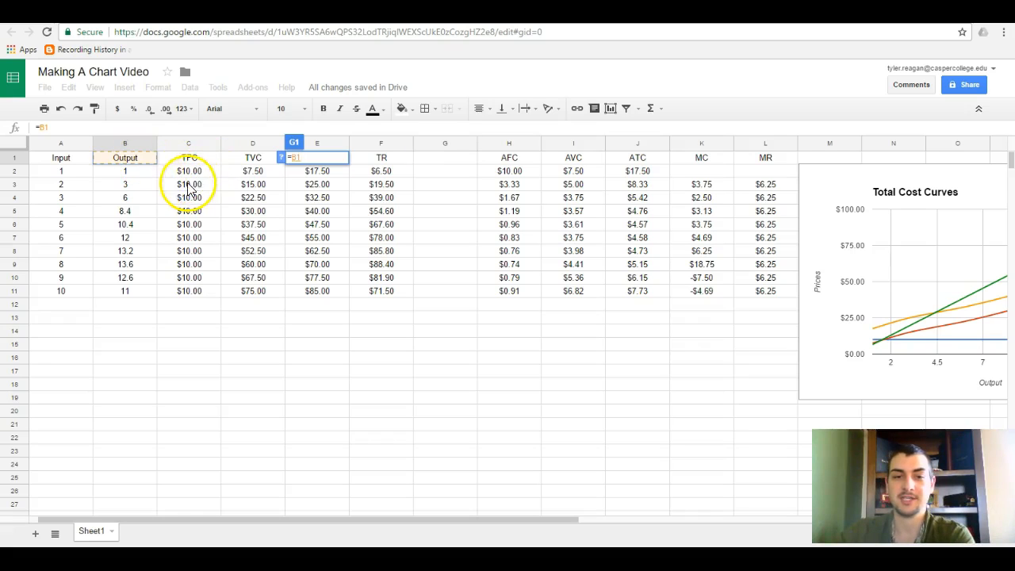
{"action": "key", "text": "Return"}
{"action": "left_click_drag", "start_coordinate": [478, 169], "coordinate": [480, 228]}
{"action": "left_click", "coordinate": [452, 162]}
{"action": "left_click_drag", "start_coordinate": [477, 165], "coordinate": [476, 297]}
Create a smooth line chart from G1:L11, using column G as labels.
{"action": "left_click_drag", "start_coordinate": [446, 163], "coordinate": [772, 285]}
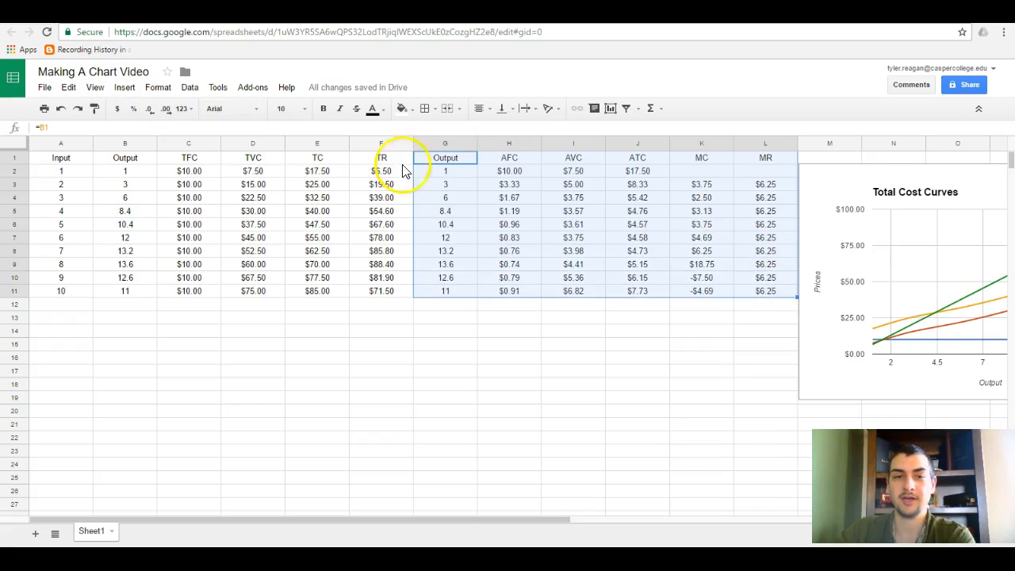
{"action": "left_click", "coordinate": [125, 87]}
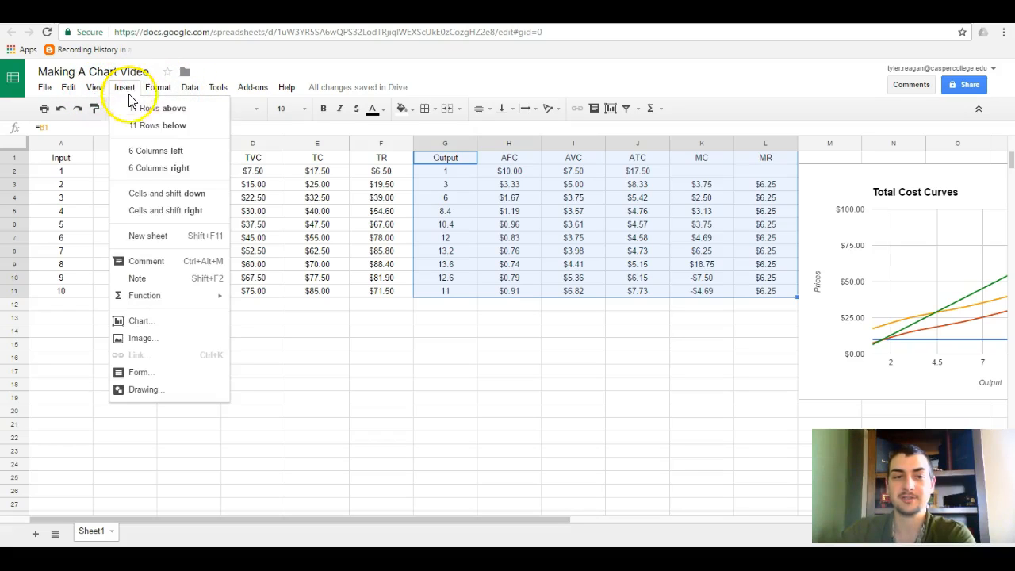
{"action": "left_click", "coordinate": [166, 322]}
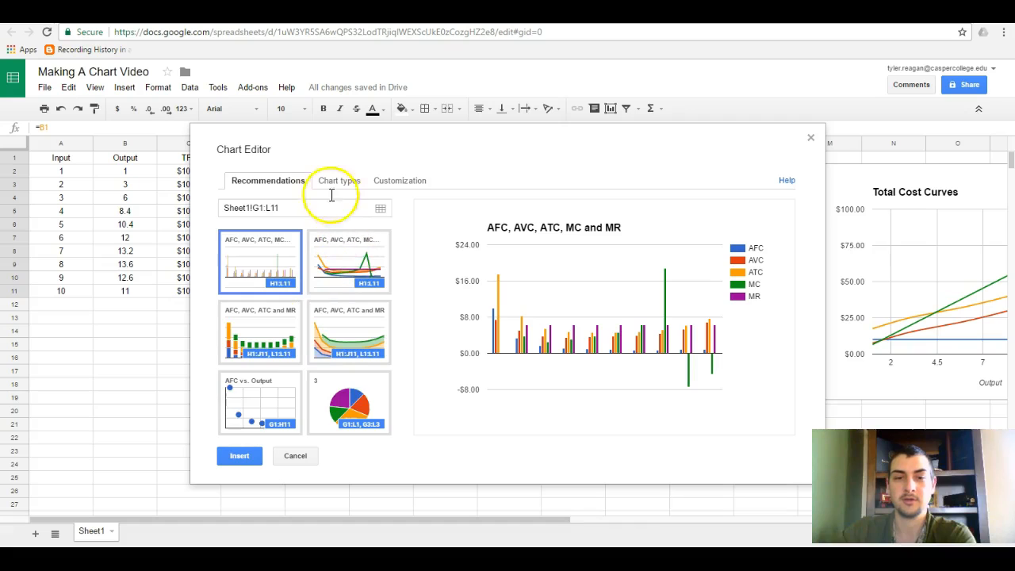
{"action": "left_click", "coordinate": [337, 181]}
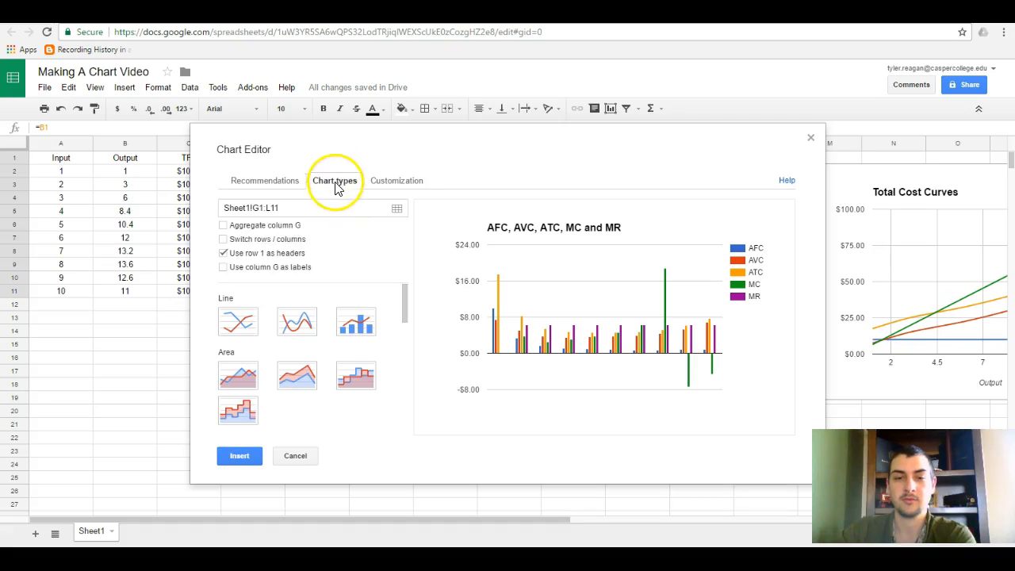
{"action": "left_click", "coordinate": [297, 324]}
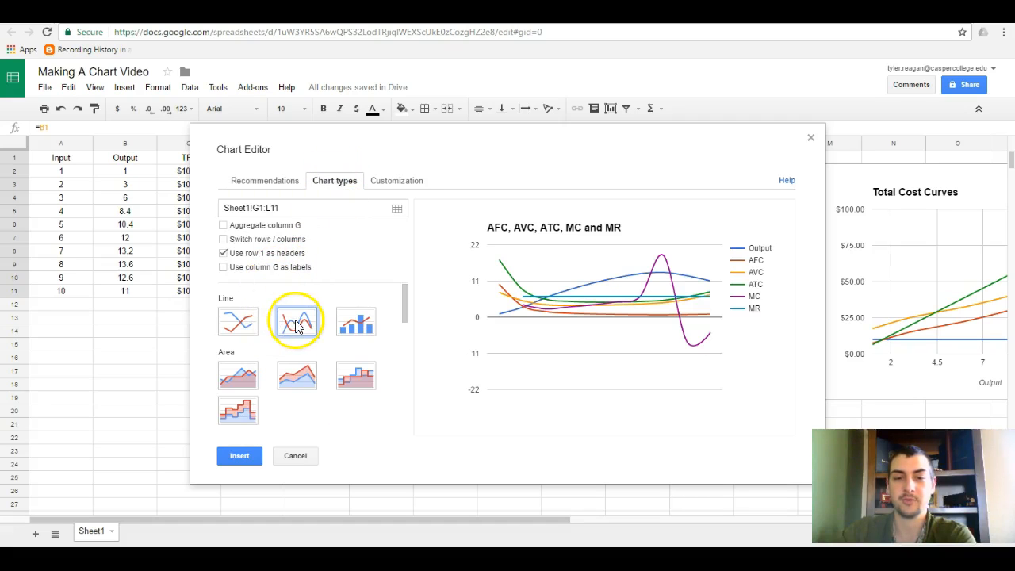
{"action": "left_click", "coordinate": [222, 268]}
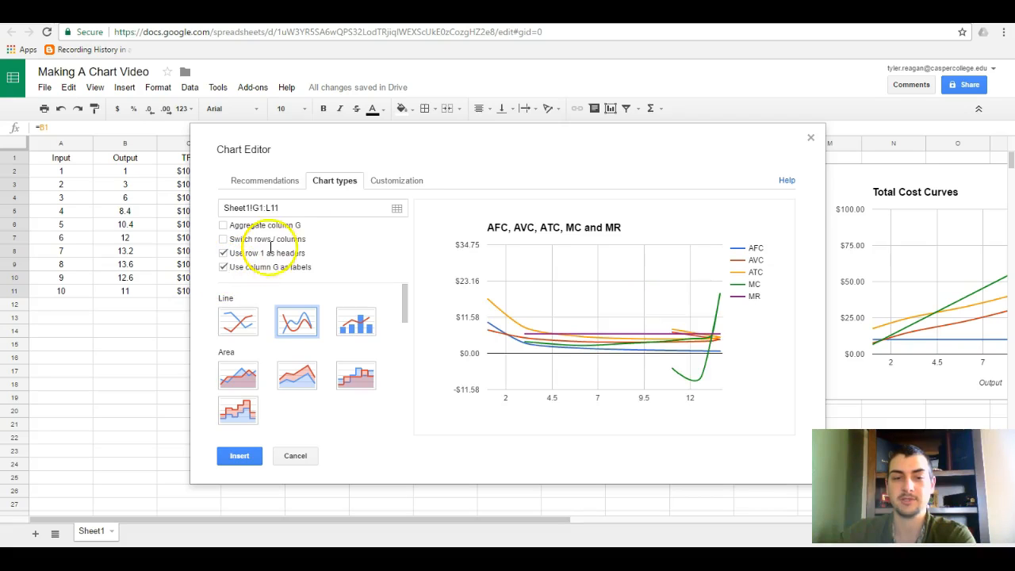
Reposition the chart editor and compare the table's Output values with the plotted average and marginal curves.
{"action": "left_click_drag", "start_coordinate": [499, 158], "coordinate": [151, 267]}
{"action": "scroll", "coordinate": [695, 185], "scroll_direction": "down", "scroll_amount": 2}
{"action": "scroll", "coordinate": [695, 185], "scroll_direction": "up", "scroll_amount": 2}
{"action": "left_click_drag", "start_coordinate": [464, 244], "coordinate": [869, 204]}
{"action": "left_click_drag", "start_coordinate": [428, 523], "coordinate": [553, 519]}
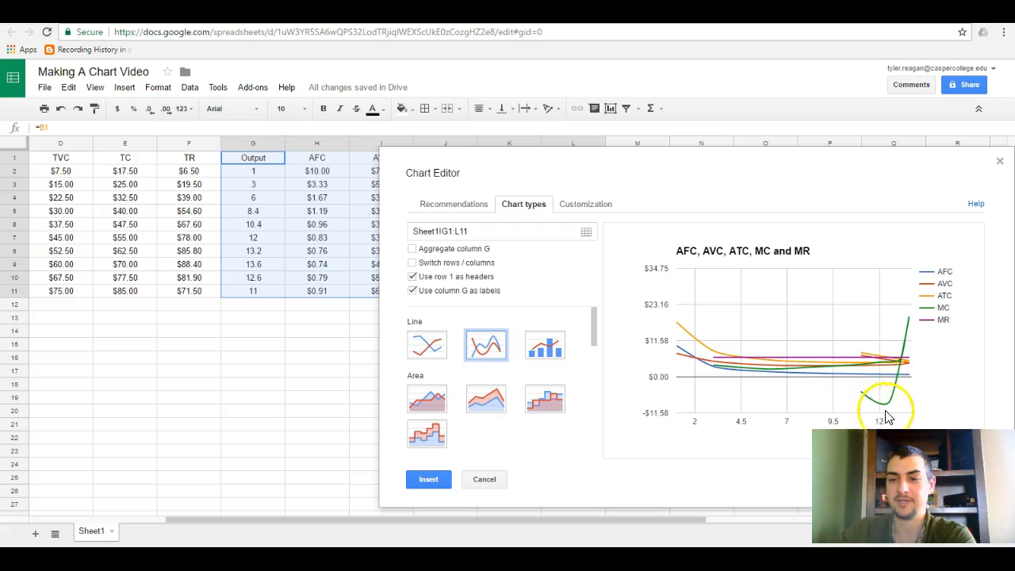
Replace the chart title with "Costs Curves".
{"action": "left_click", "coordinate": [574, 205]}
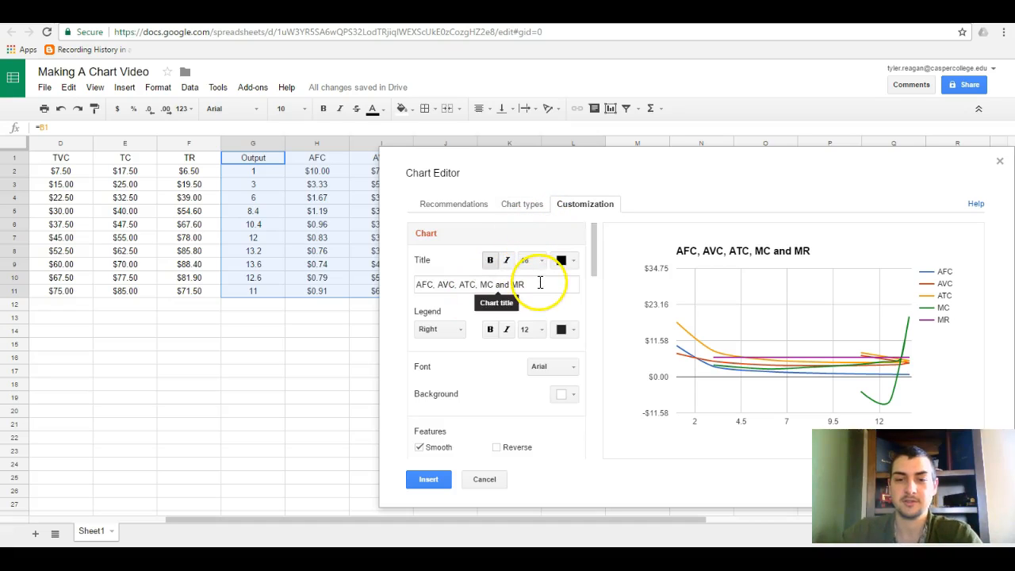
{"action": "left_click_drag", "start_coordinate": [539, 282], "coordinate": [354, 279]}
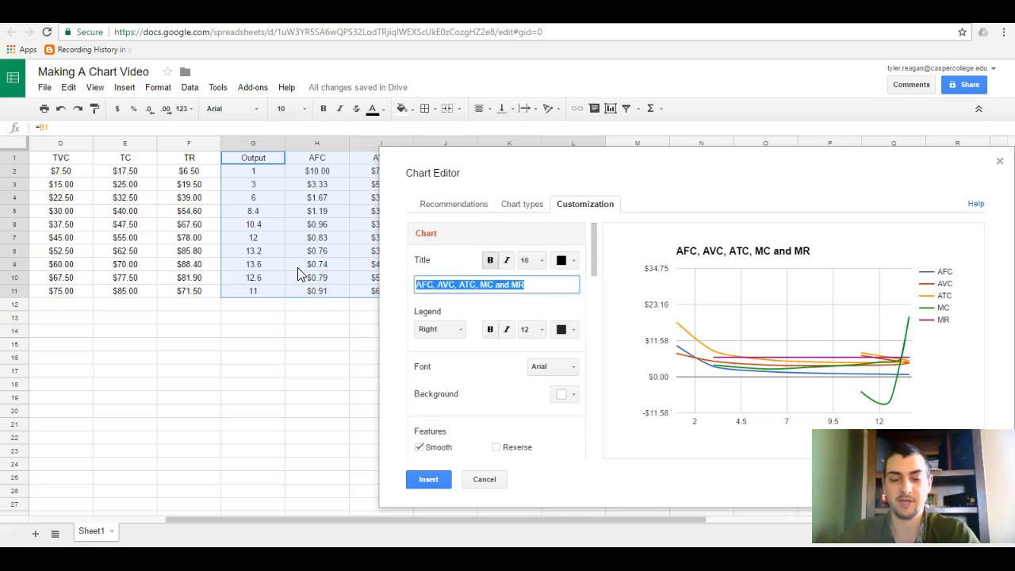
{"action": "type", "text": "Co"}
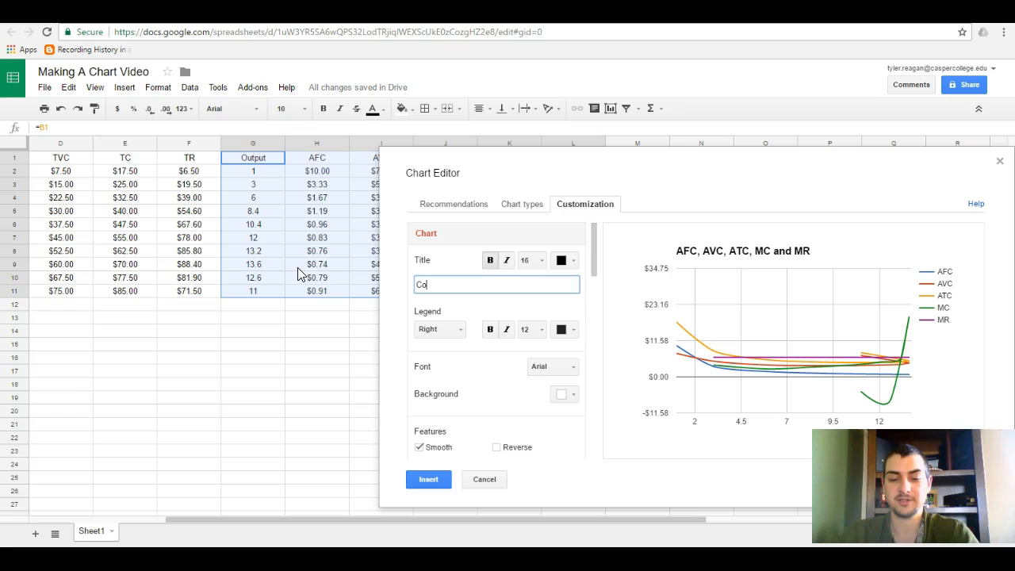
{"action": "type", "text": "sts Curves"}
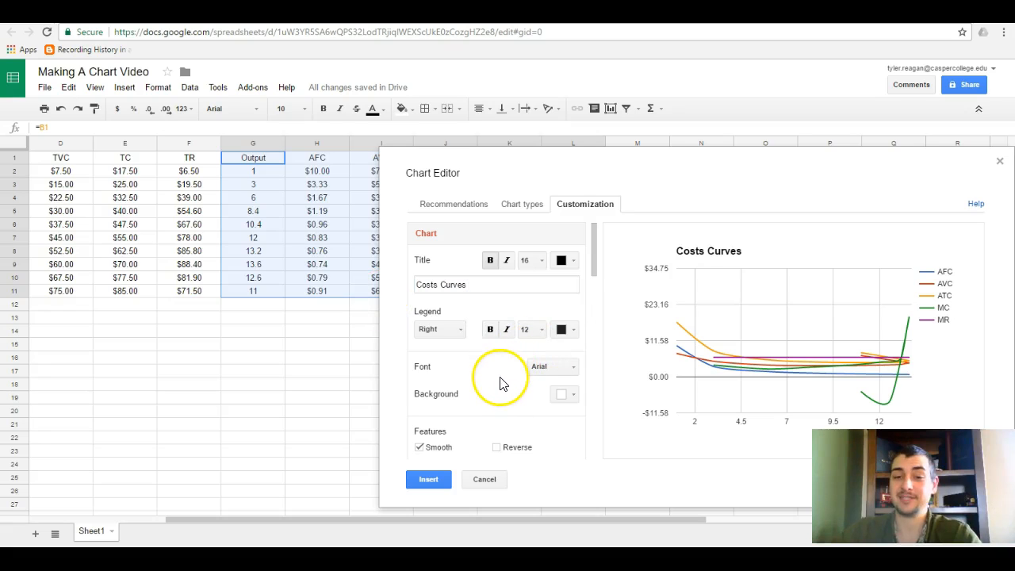
Title the chart's horizontal axis "Output".
{"action": "scroll", "coordinate": [493, 374], "scroll_direction": "down", "scroll_amount": 2}
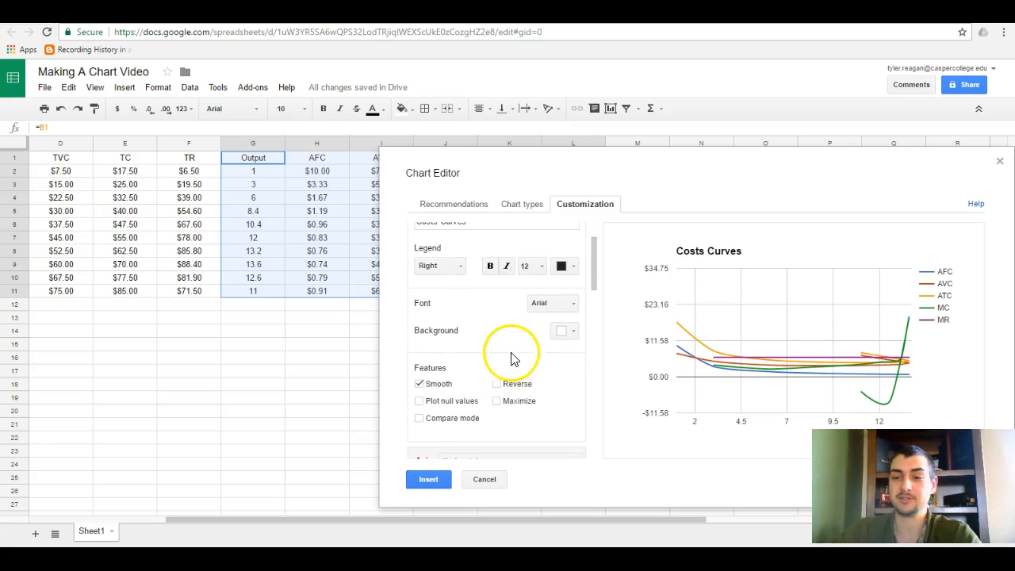
{"action": "scroll", "coordinate": [507, 338], "scroll_direction": "down", "scroll_amount": 2}
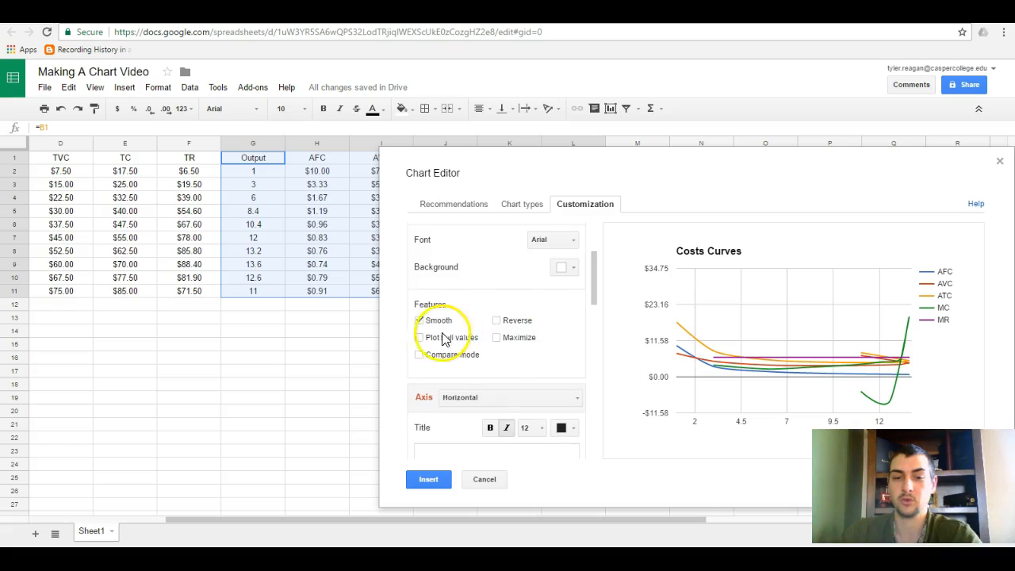
{"action": "scroll", "coordinate": [476, 321], "scroll_direction": "down", "scroll_amount": 2}
{"action": "left_click", "coordinate": [482, 336]}
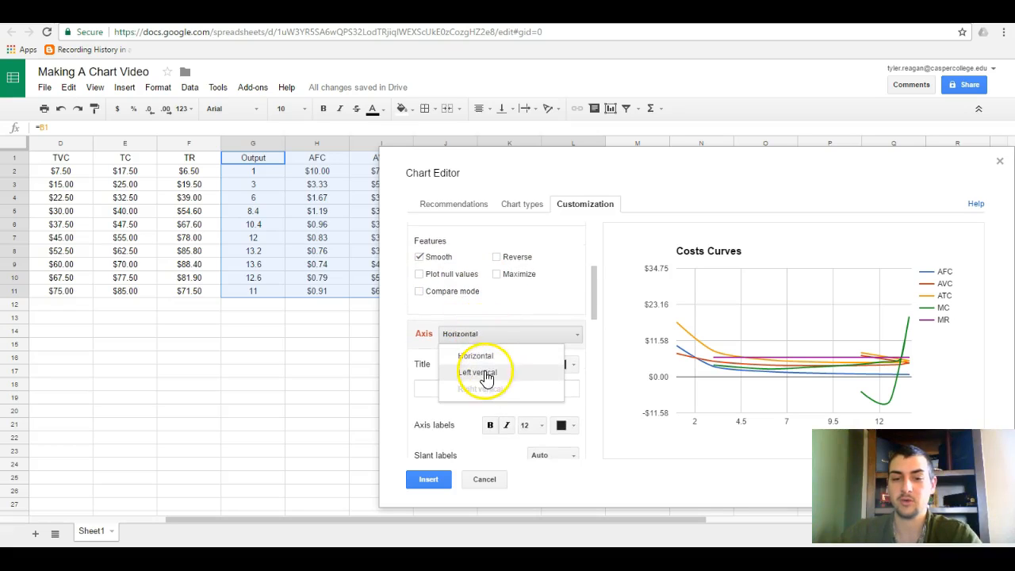
{"action": "left_click", "coordinate": [487, 356]}
{"action": "scroll", "coordinate": [437, 378], "scroll_direction": "down", "scroll_amount": 4}
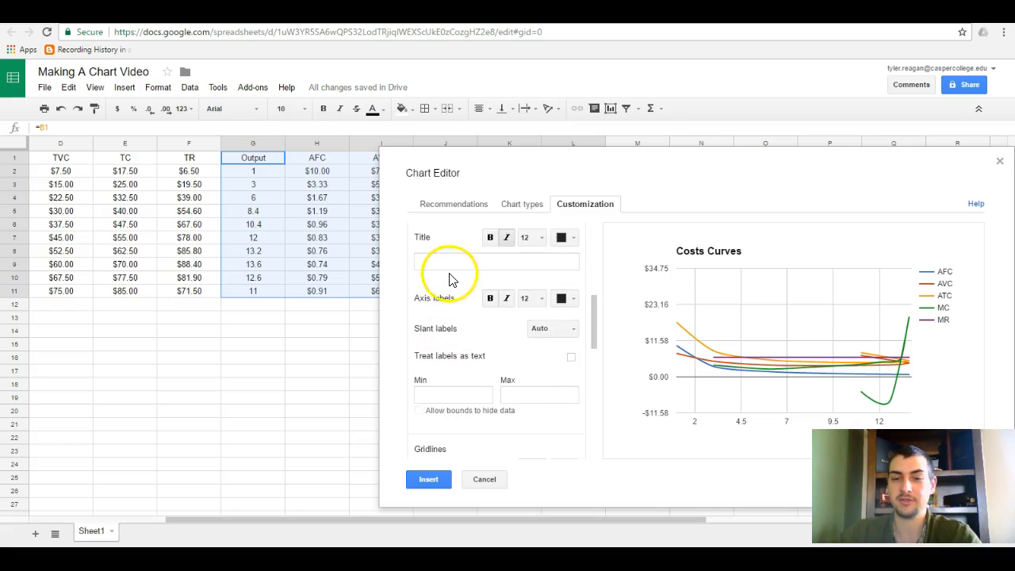
{"action": "left_click", "coordinate": [450, 260]}
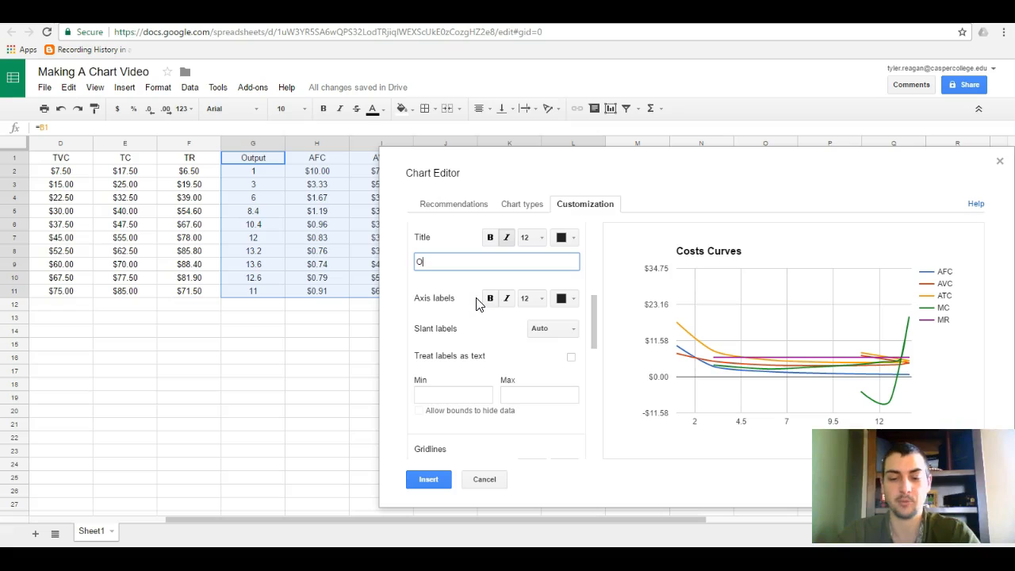
Title the chart's left vertical axis "Prices".
{"action": "scroll", "coordinate": [509, 320], "scroll_direction": "up", "scroll_amount": 3}
{"action": "scroll", "coordinate": [526, 335], "scroll_direction": "down", "scroll_amount": 1}
{"action": "left_click", "coordinate": [492, 334]}
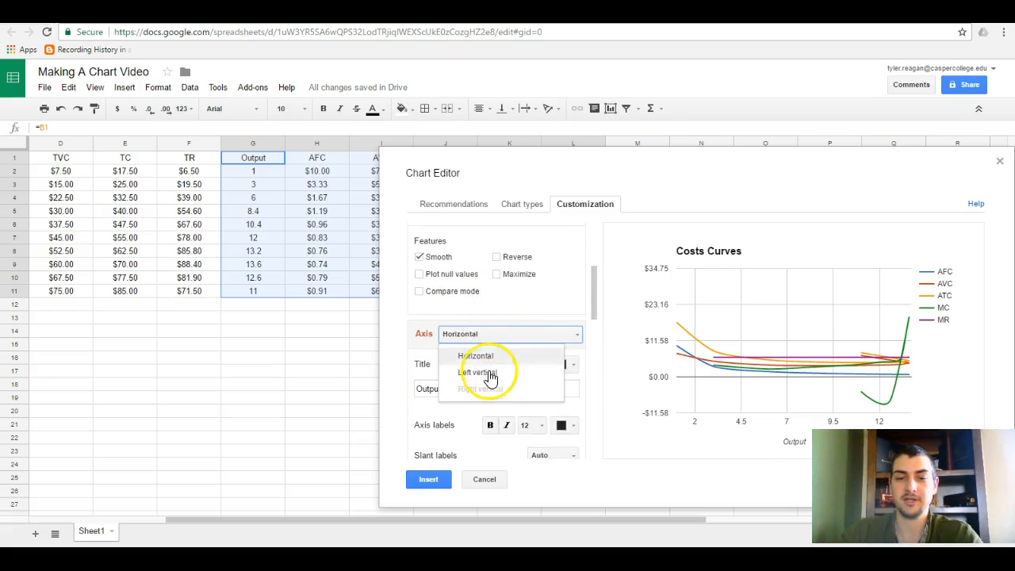
{"action": "left_click", "coordinate": [488, 372]}
{"action": "left_click", "coordinate": [473, 388]}
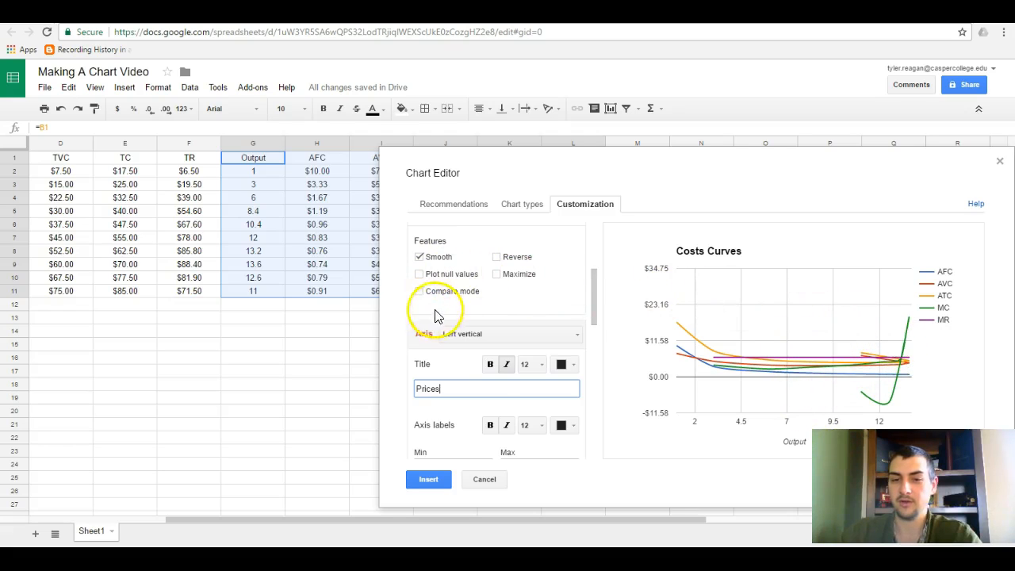
Limit the left vertical axis to a minimum of 0 and a maximum of 18.
{"action": "scroll", "coordinate": [499, 349], "scroll_direction": "down", "scroll_amount": 3}
{"action": "left_click", "coordinate": [521, 342]}
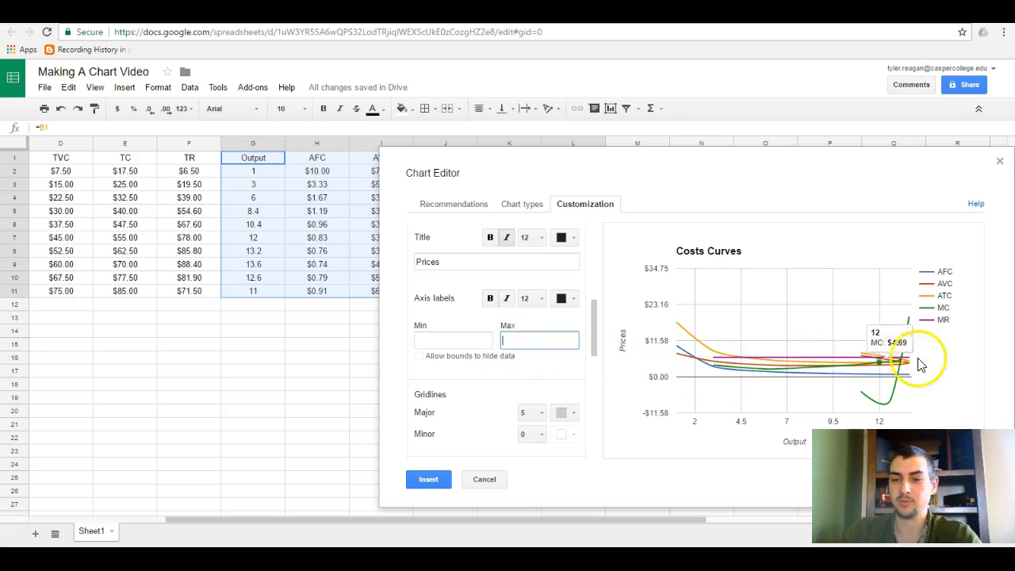
{"action": "left_click", "coordinate": [437, 338]}
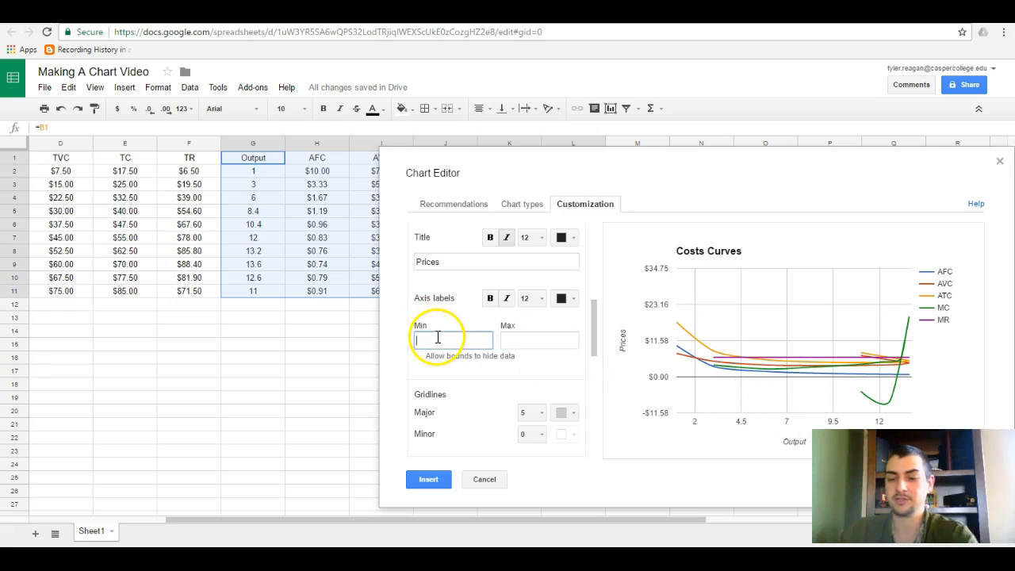
{"action": "type", "text": "0"}
{"action": "left_click", "coordinate": [538, 341]}
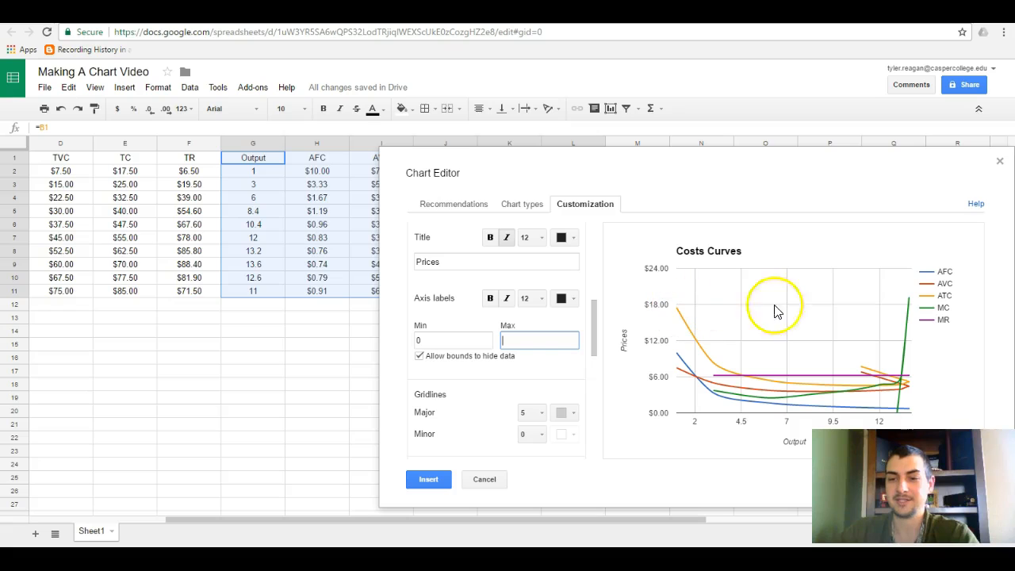
{"action": "type", "text": "18"}
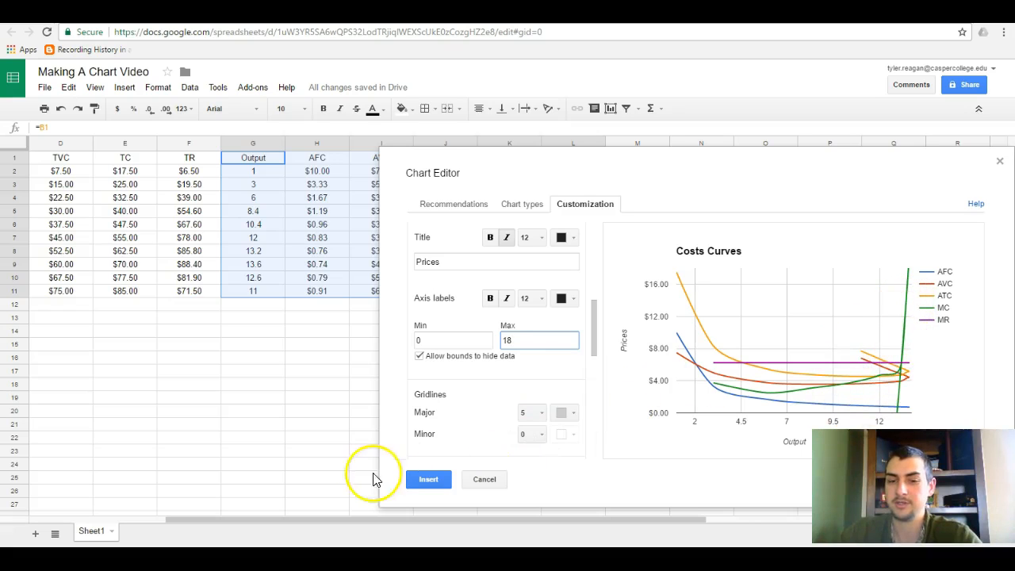
Insert the Costs Curves chart into the sheet and move it below the table, starting around row 15.
{"action": "left_click", "coordinate": [435, 481]}
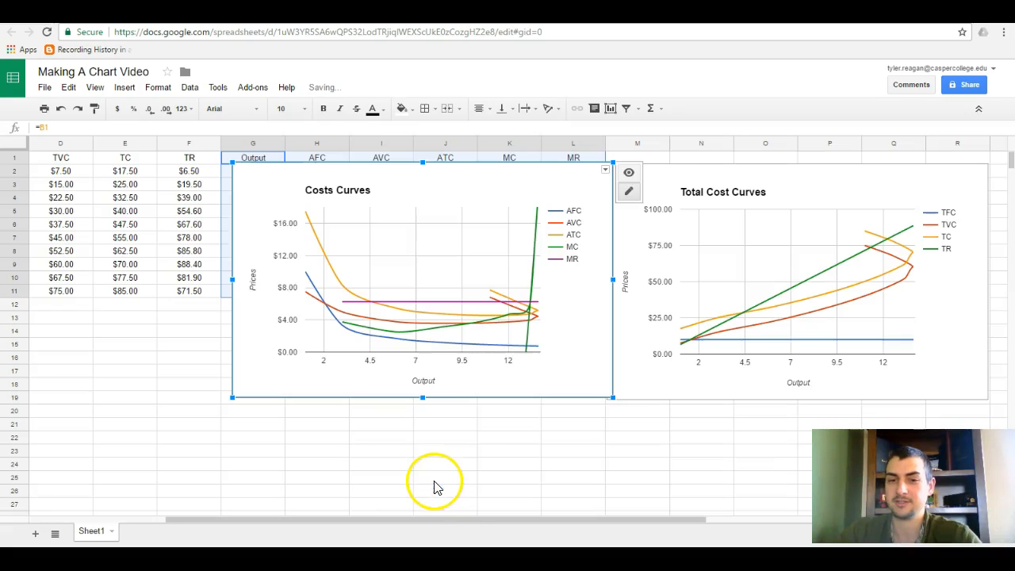
{"action": "left_click_drag", "start_coordinate": [471, 188], "coordinate": [419, 362]}
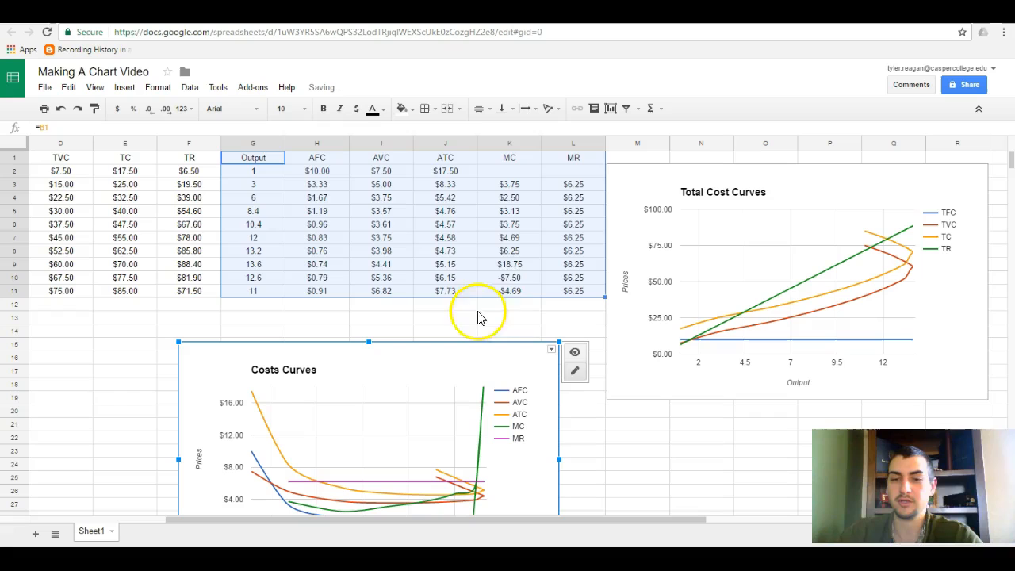
Examine the MC formulas in K10:K11, the AVC values in I8:I11 and the repeated Output values in G9:G11.
{"action": "left_click", "coordinate": [514, 282]}
{"action": "left_click", "coordinate": [512, 294]}
{"action": "key", "text": "Up"}
{"action": "key", "text": "Up"}
{"action": "left_click", "coordinate": [514, 292]}
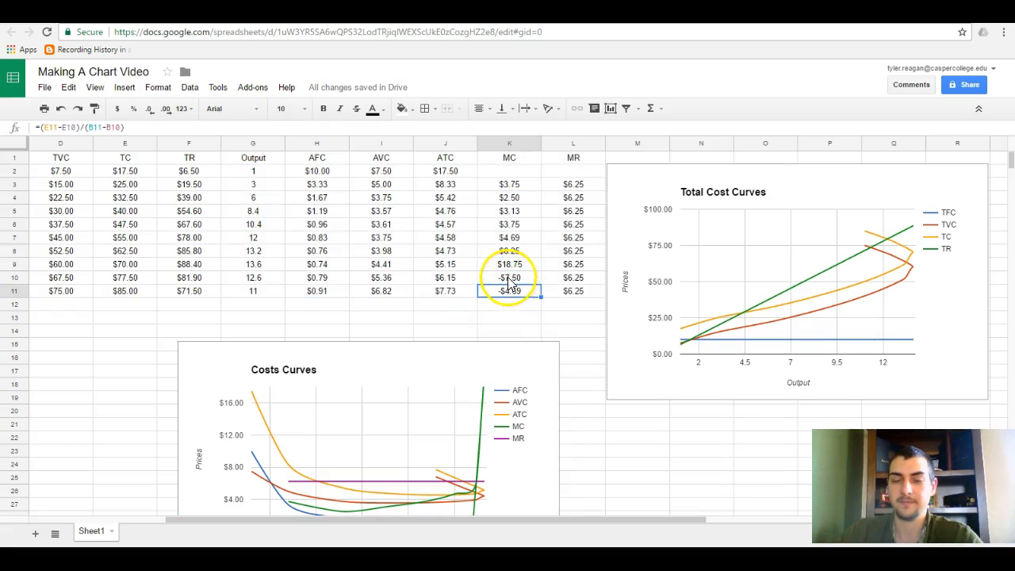
{"action": "left_click", "coordinate": [510, 281]}
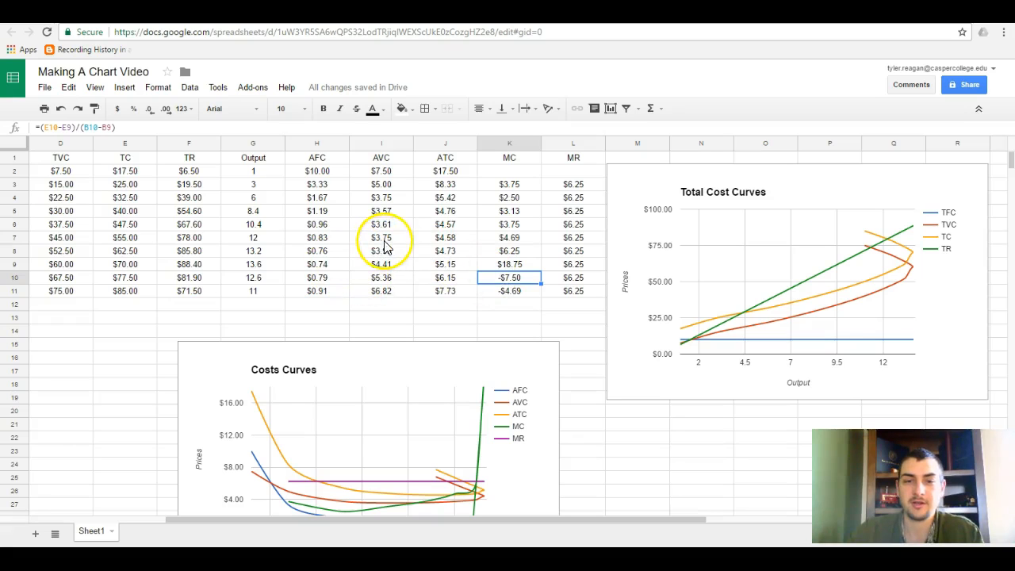
{"action": "left_click_drag", "start_coordinate": [386, 255], "coordinate": [381, 290]}
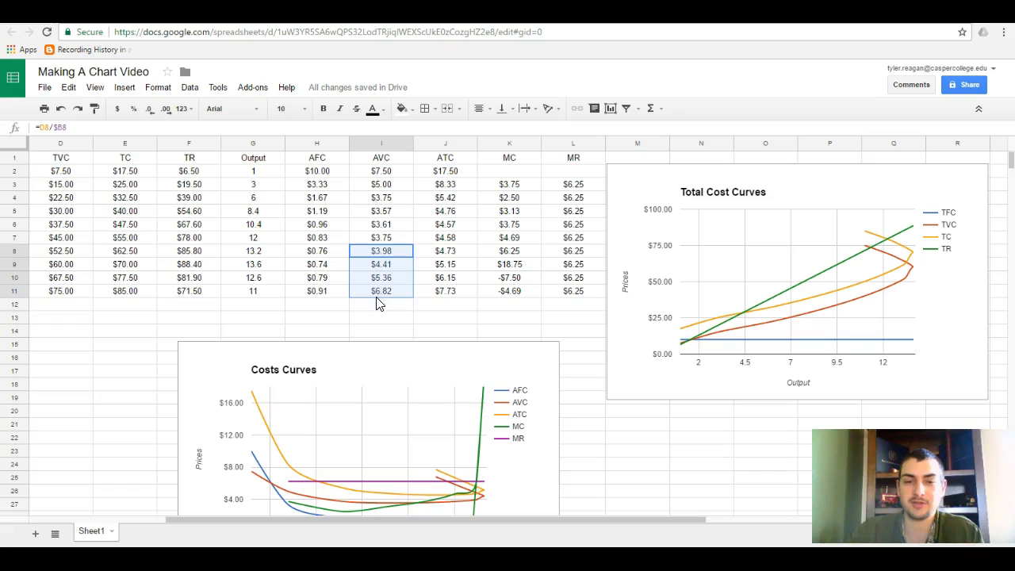
{"action": "left_click_drag", "start_coordinate": [253, 264], "coordinate": [255, 279]}
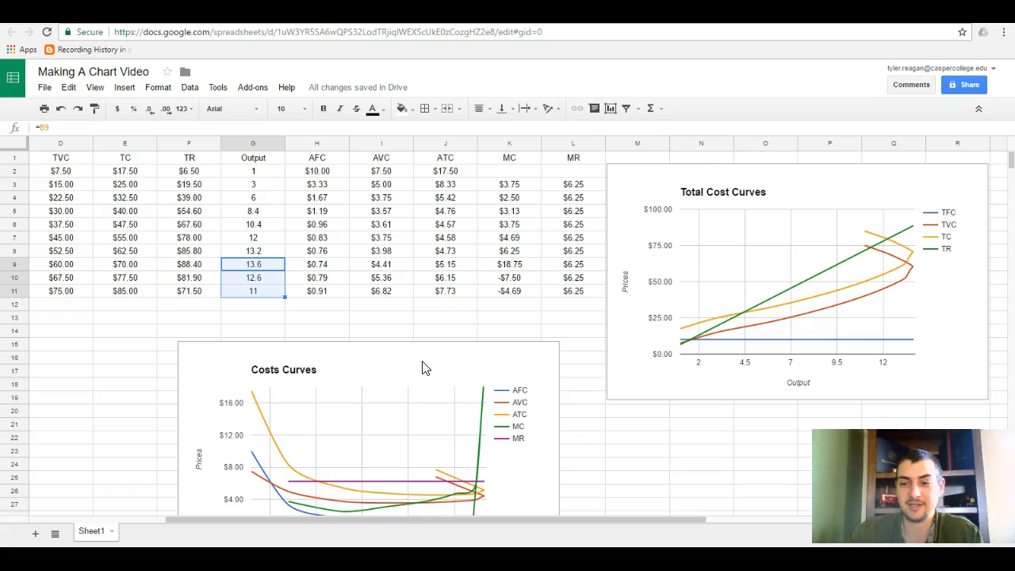
Compare the Input, Output and marginal cost values in rows 10 and 11 with the curves in the Costs Curves chart.
{"action": "left_click_drag", "start_coordinate": [521, 520], "coordinate": [358, 511]}
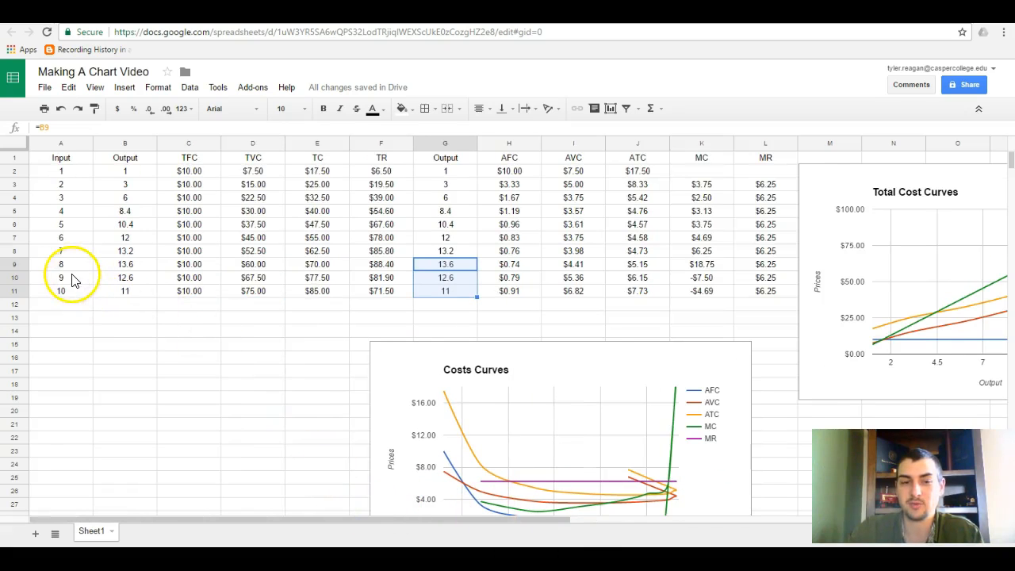
{"action": "left_click_drag", "start_coordinate": [72, 277], "coordinate": [67, 297]}
{"action": "left_click_drag", "start_coordinate": [125, 277], "coordinate": [127, 295]}
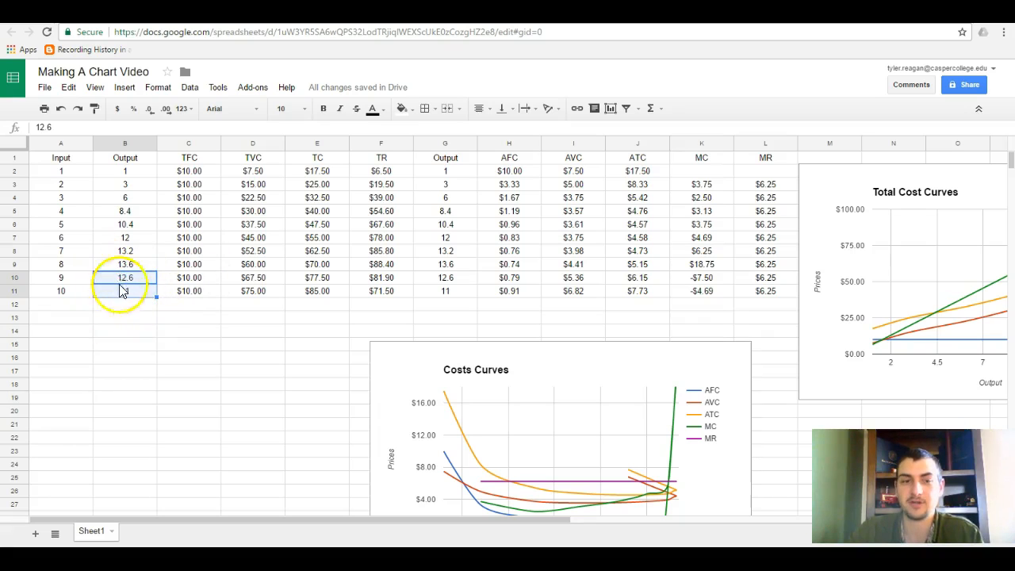
{"action": "left_click_drag", "start_coordinate": [71, 282], "coordinate": [67, 298]}
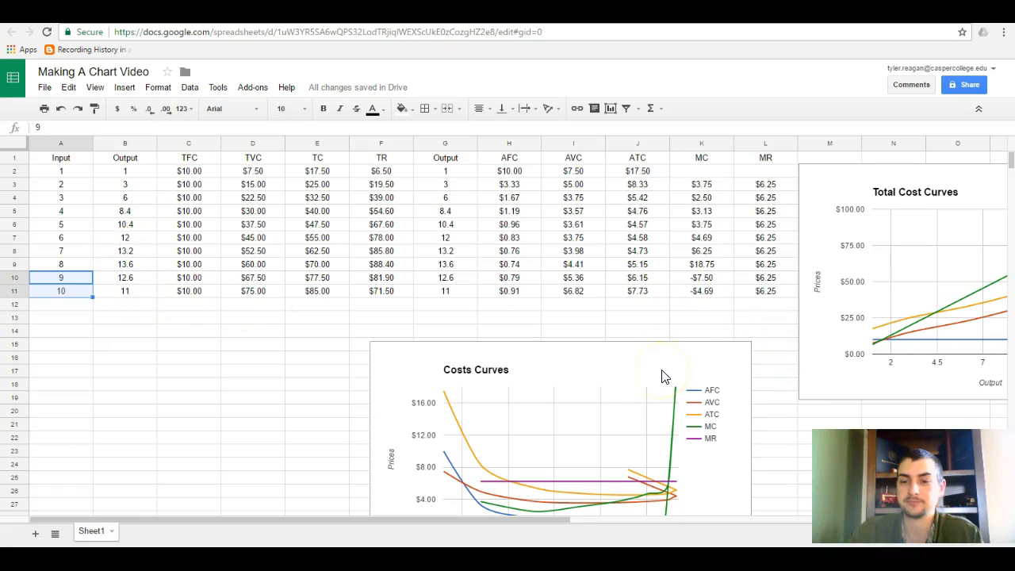
{"action": "scroll", "coordinate": [595, 397], "scroll_direction": "down", "scroll_amount": 2}
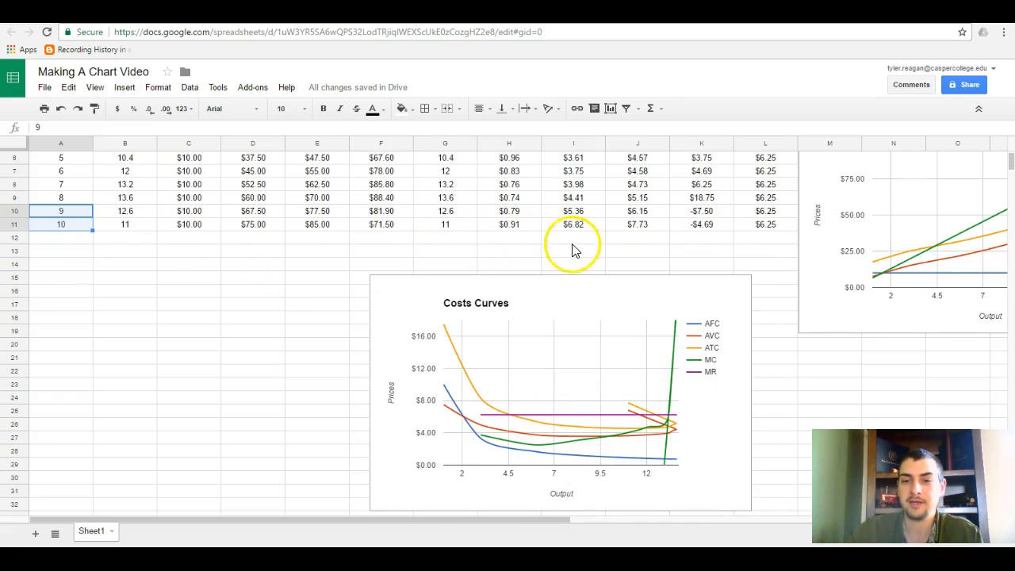
{"action": "scroll", "coordinate": [575, 250], "scroll_direction": "up", "scroll_amount": 1}
{"action": "left_click_drag", "start_coordinate": [701, 237], "coordinate": [701, 253]}
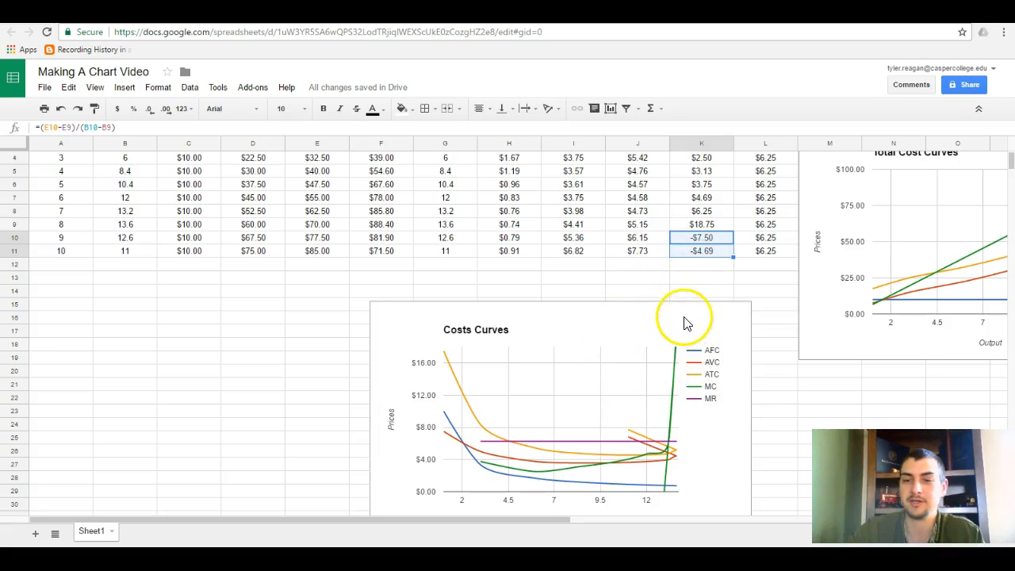
{"action": "left_click_drag", "start_coordinate": [700, 238], "coordinate": [595, 246]}
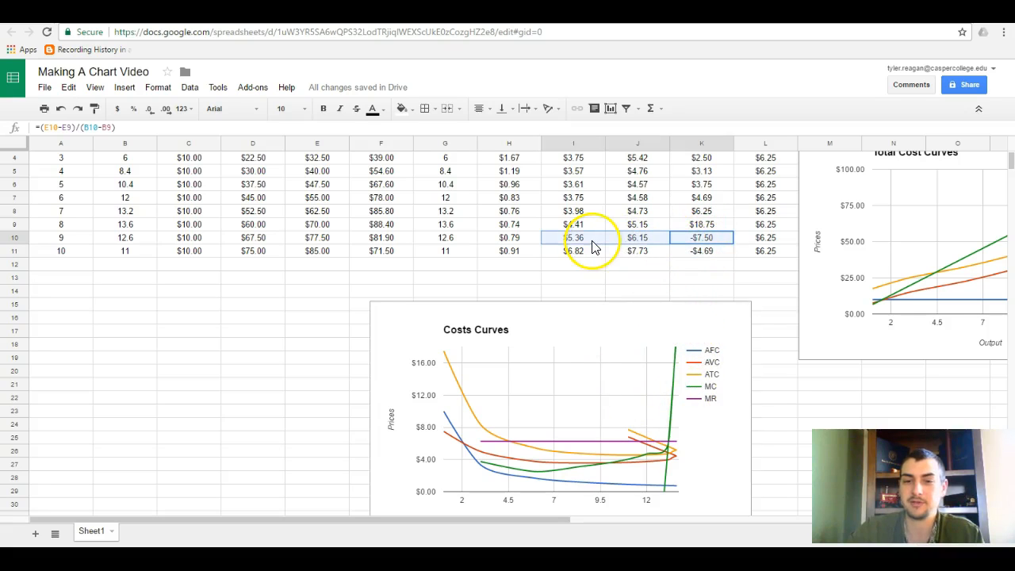
Change the Costs Curves chart's data range to Sheet1!G1:L9 and update the chart.
{"action": "left_click", "coordinate": [697, 329]}
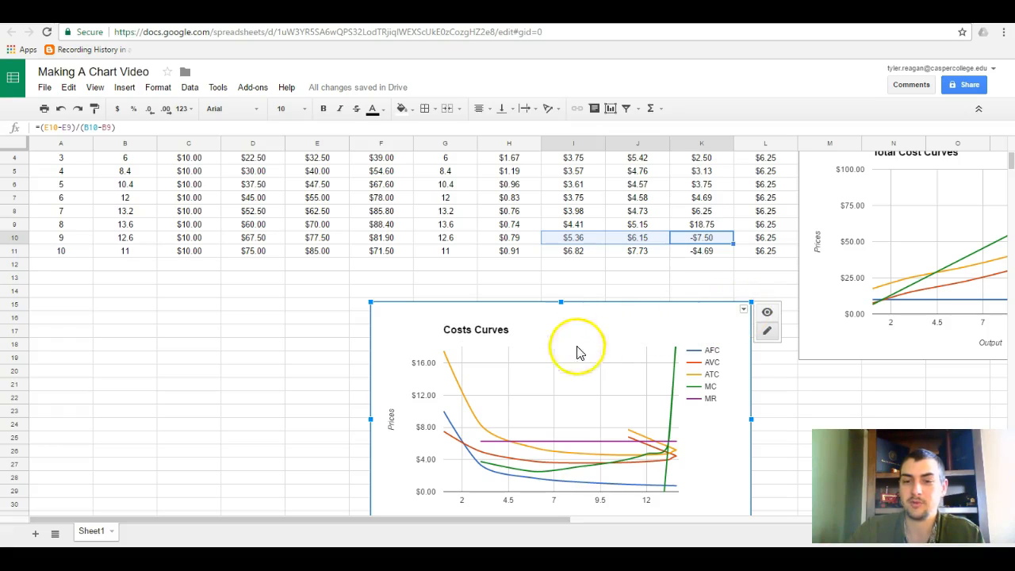
{"action": "left_click", "coordinate": [743, 311]}
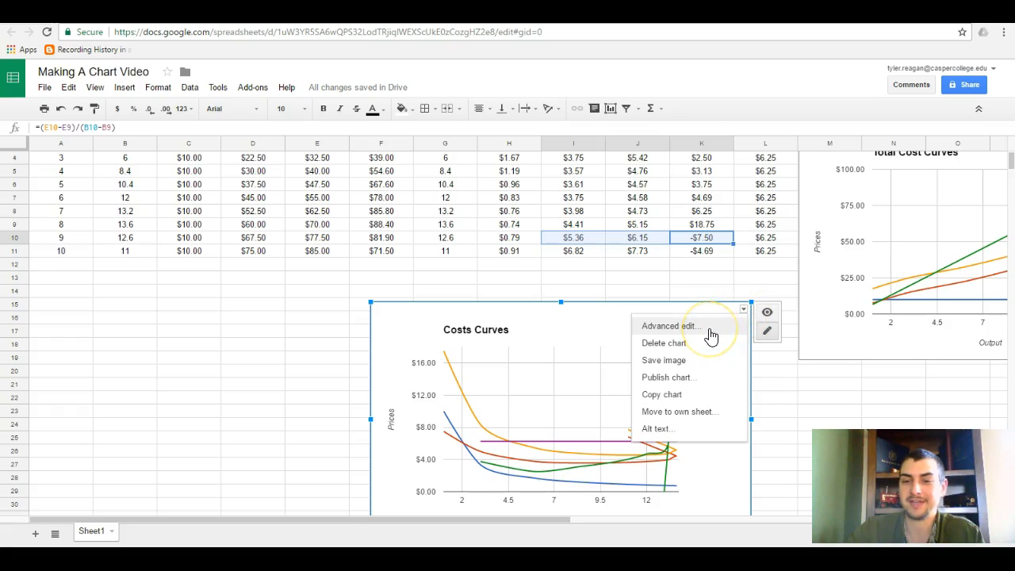
{"action": "left_click", "coordinate": [657, 329]}
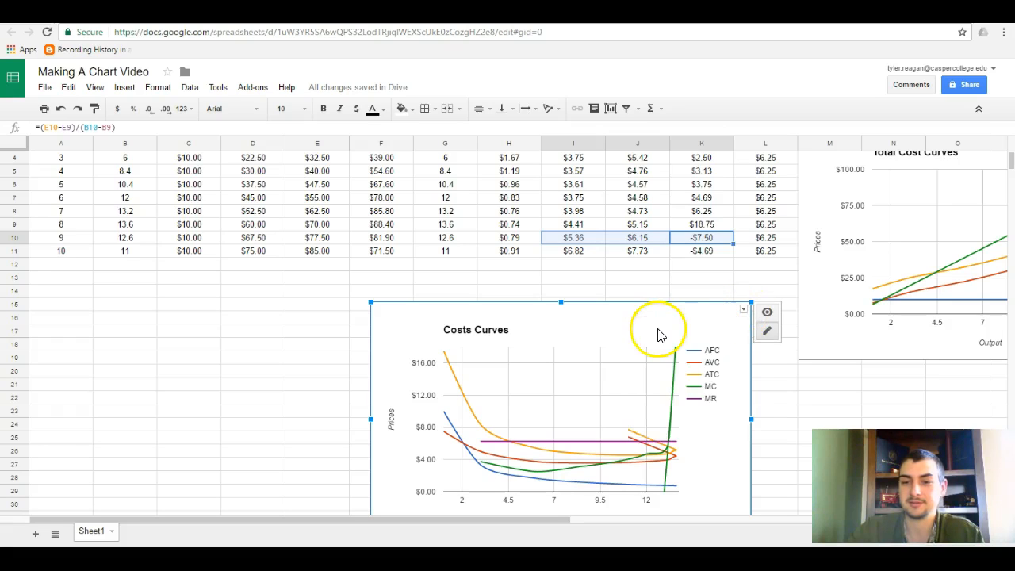
{"action": "scroll", "coordinate": [273, 252], "scroll_direction": "down", "scroll_amount": 5}
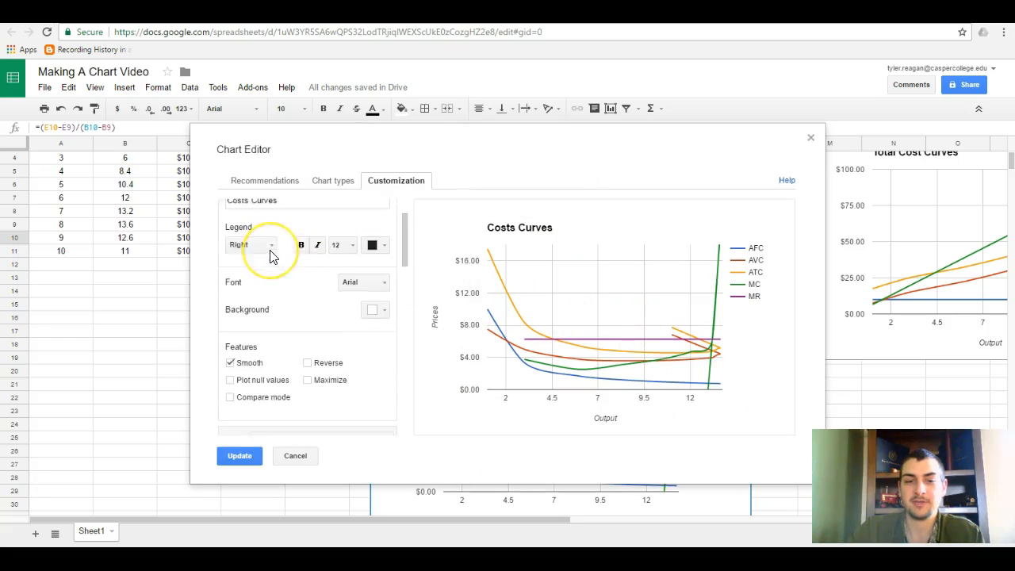
{"action": "scroll", "coordinate": [272, 254], "scroll_direction": "up", "scroll_amount": 5}
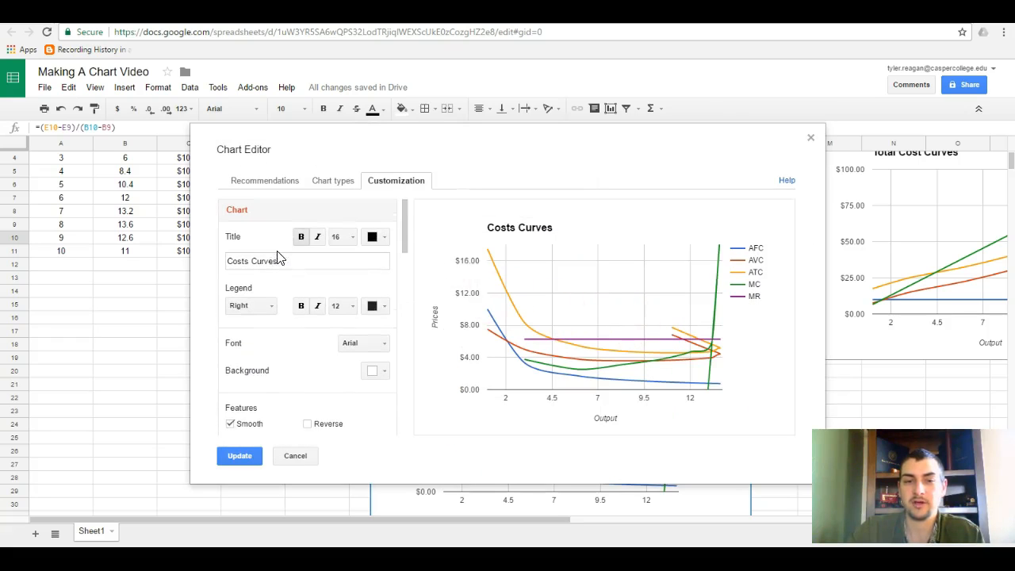
{"action": "left_click", "coordinate": [330, 184]}
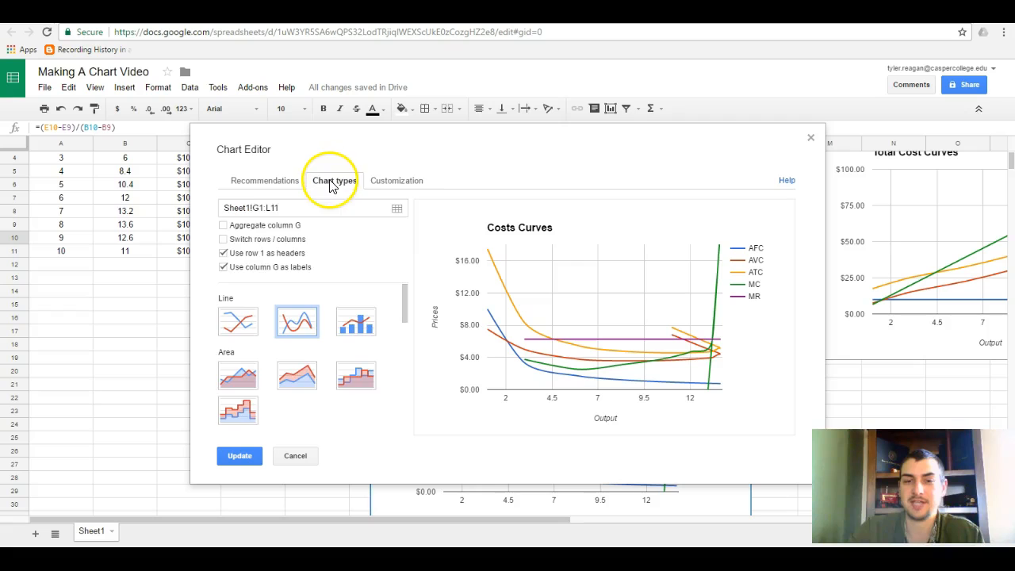
{"action": "left_click_drag", "start_coordinate": [226, 212], "coordinate": [280, 211]}
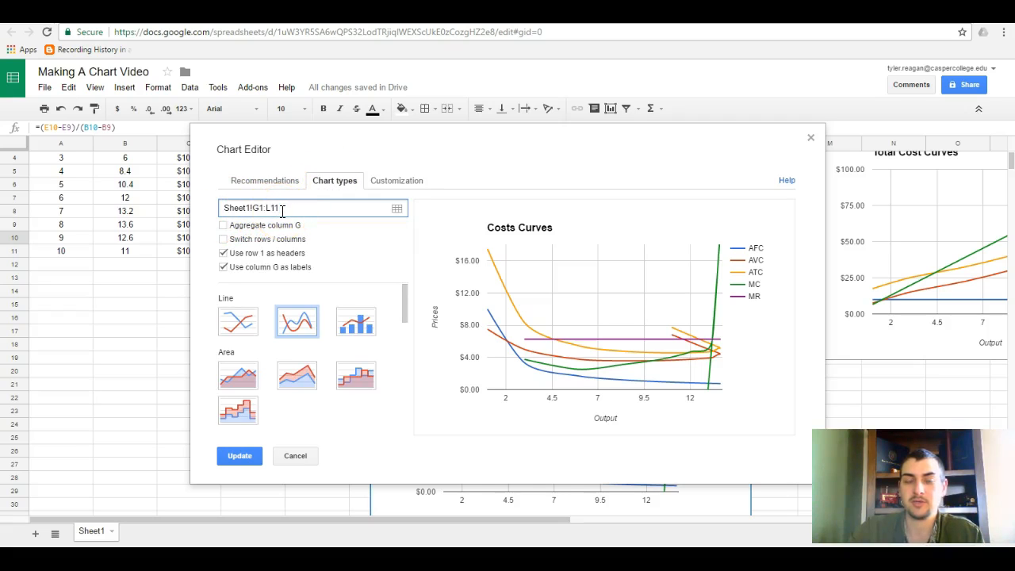
{"action": "left_click", "coordinate": [278, 210]}
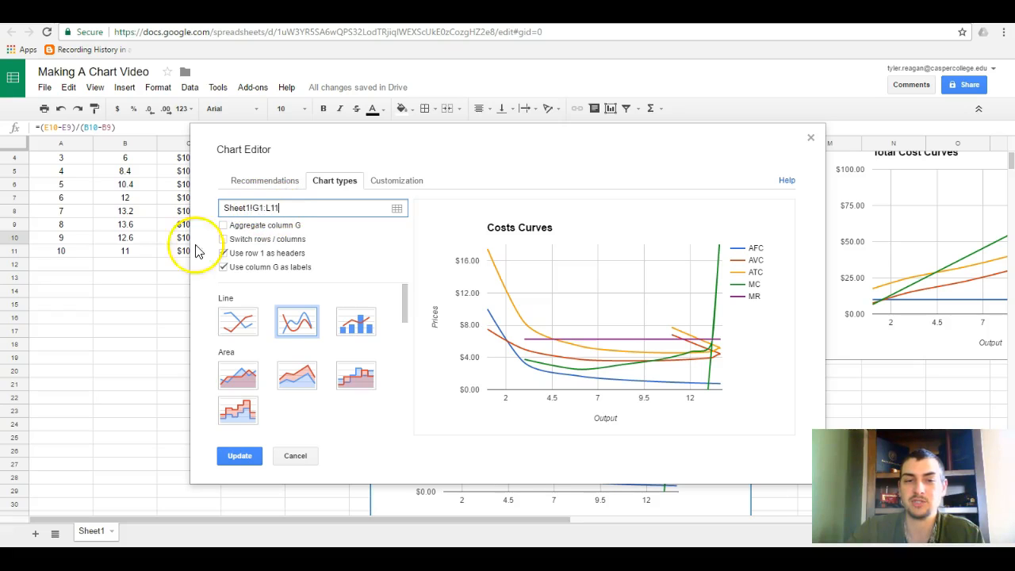
{"action": "left_click", "coordinate": [13, 230]}
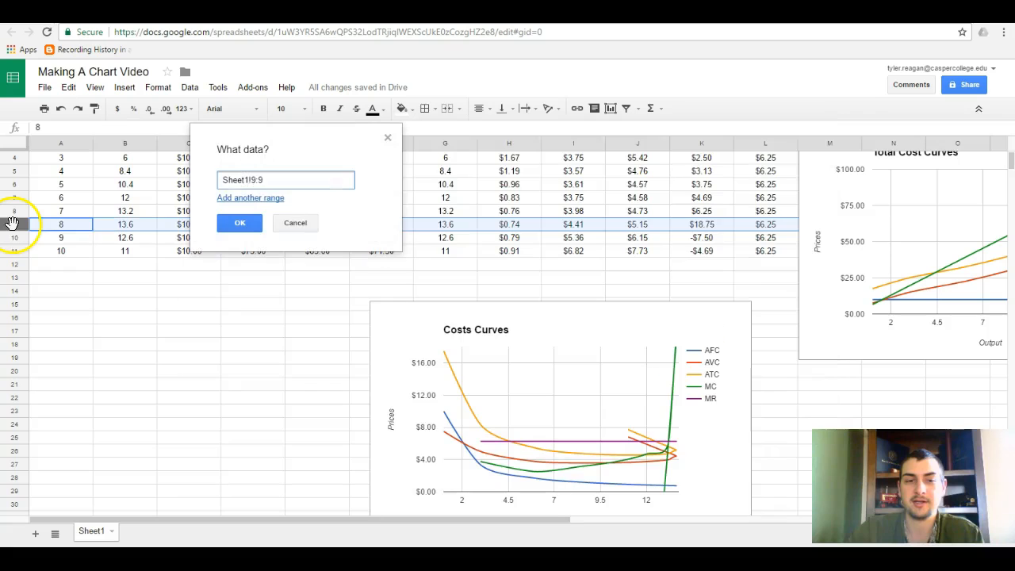
{"action": "left_click", "coordinate": [306, 225]}
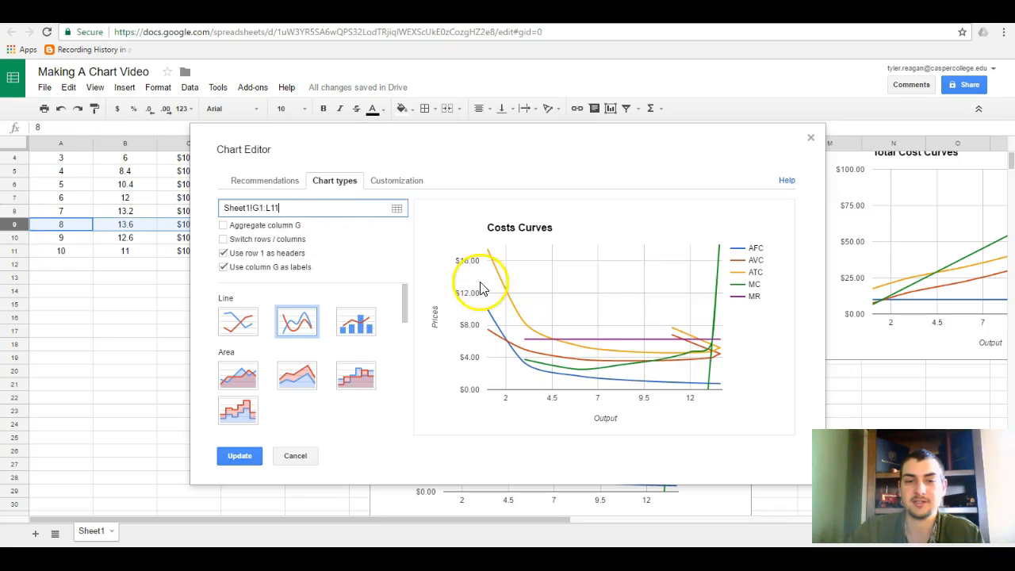
{"action": "left_click_drag", "start_coordinate": [607, 157], "coordinate": [926, 168]}
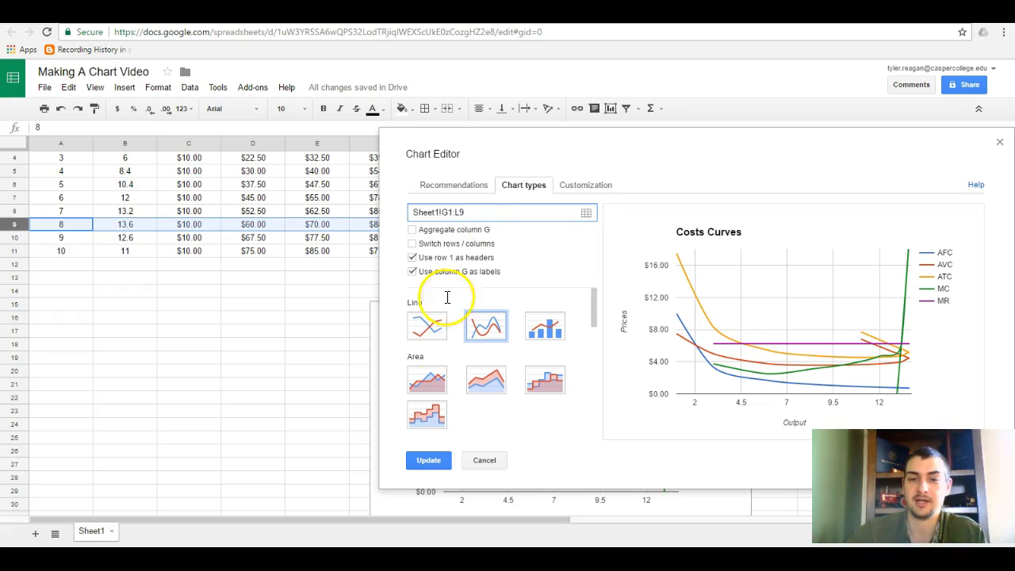
{"action": "left_click", "coordinate": [429, 461]}
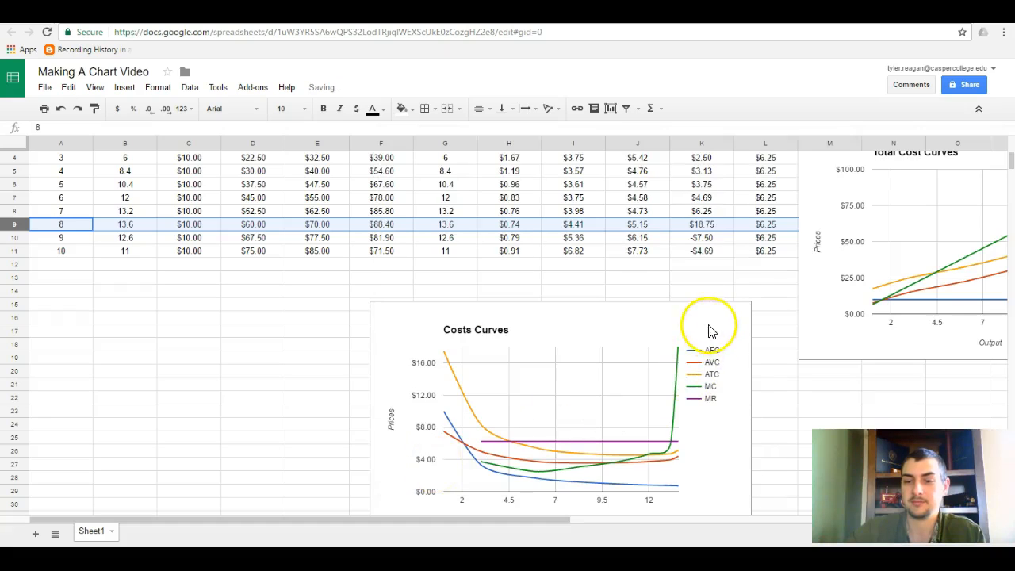
Review the Costs Curves chart against the table and check the Output, AFC, AVC and ATC formulas in G2:J2.
{"action": "scroll", "coordinate": [708, 328], "scroll_direction": "down", "scroll_amount": 2}
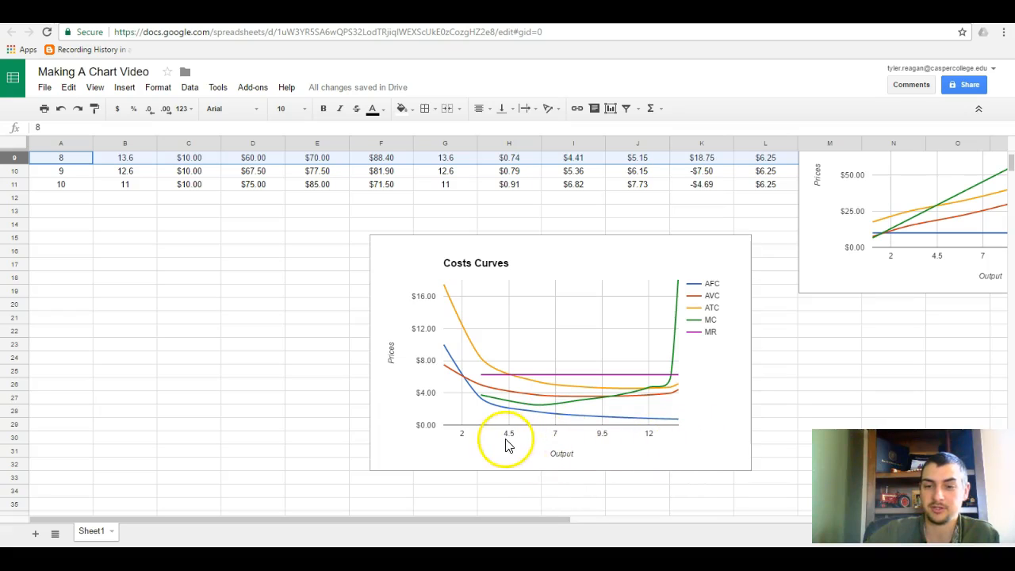
{"action": "scroll", "coordinate": [729, 409], "scroll_direction": "up", "scroll_amount": 1}
{"action": "scroll", "coordinate": [730, 409], "scroll_direction": "up", "scroll_amount": 3}
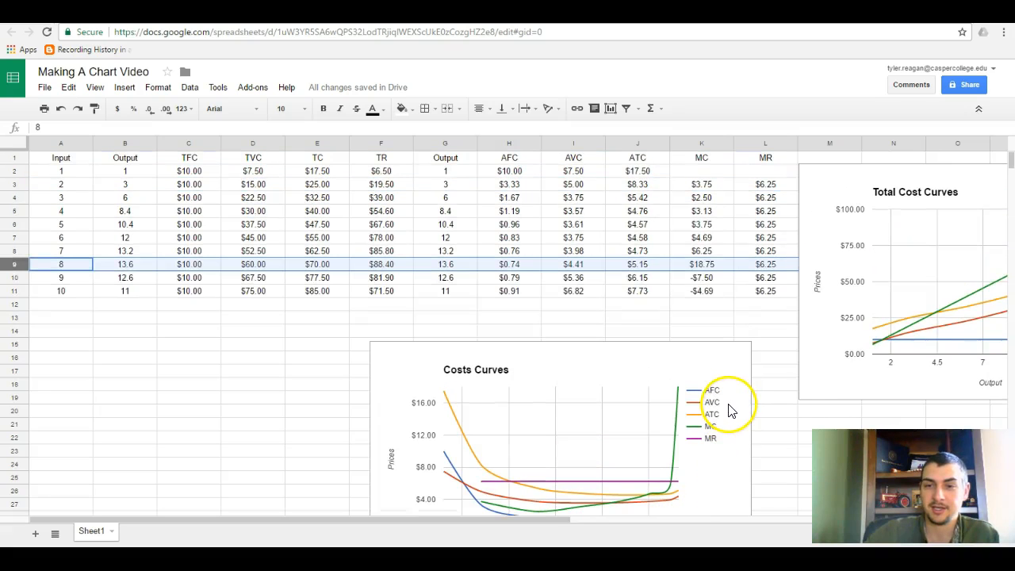
{"action": "scroll", "coordinate": [603, 428], "scroll_direction": "down", "scroll_amount": 1}
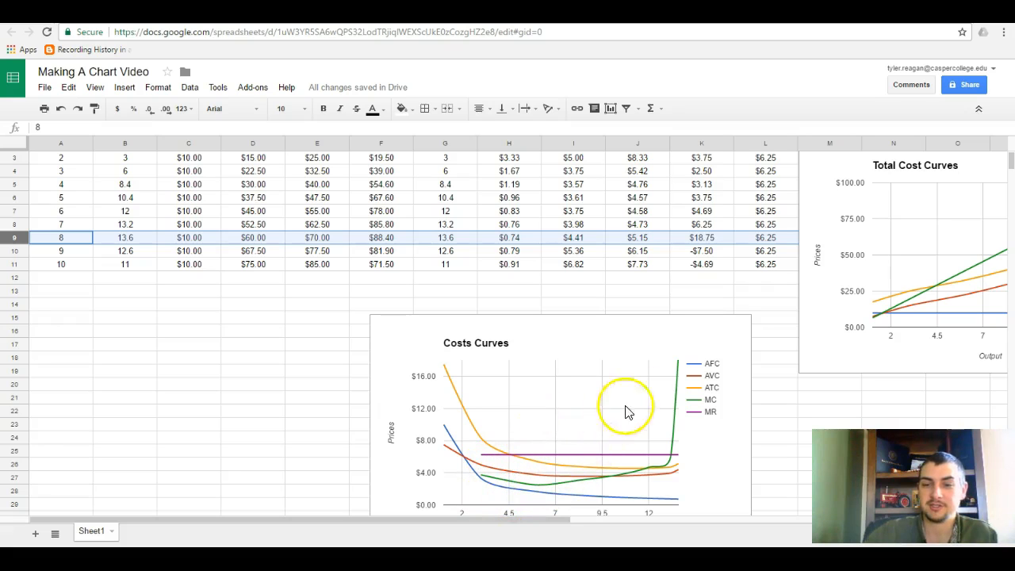
{"action": "scroll", "coordinate": [555, 396], "scroll_direction": "up", "scroll_amount": 1}
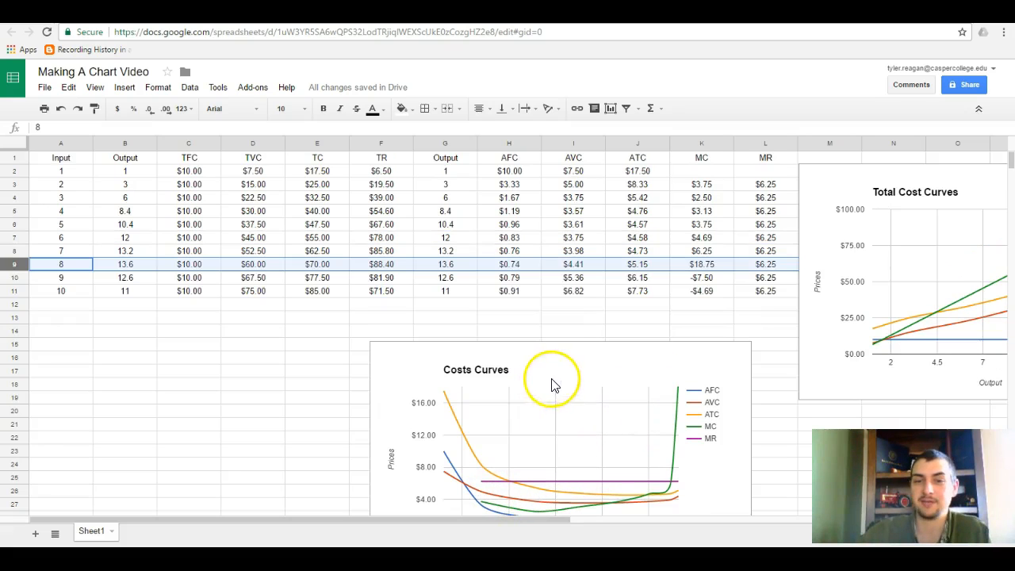
{"action": "left_click", "coordinate": [511, 173]}
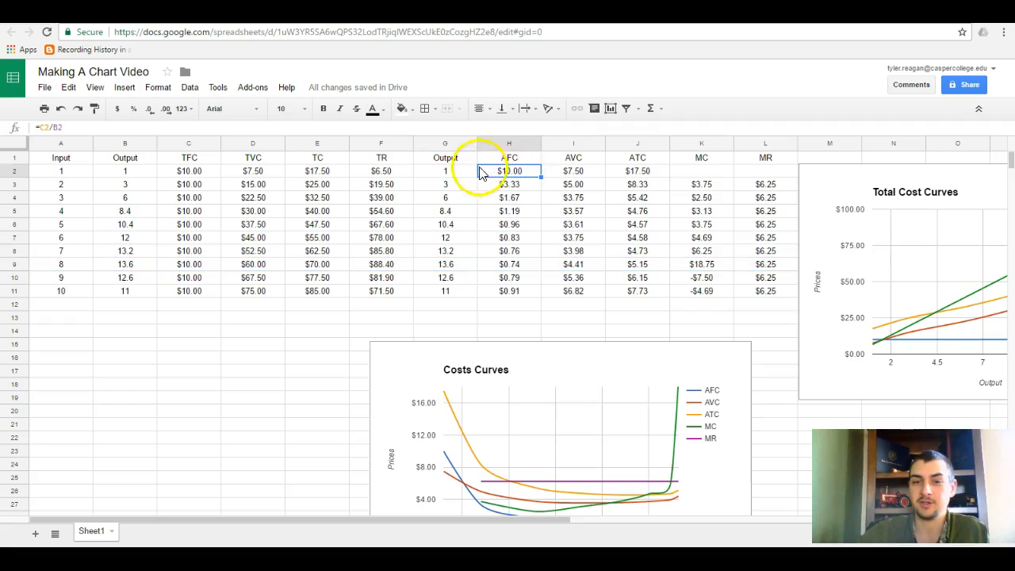
{"action": "left_click", "coordinate": [452, 169]}
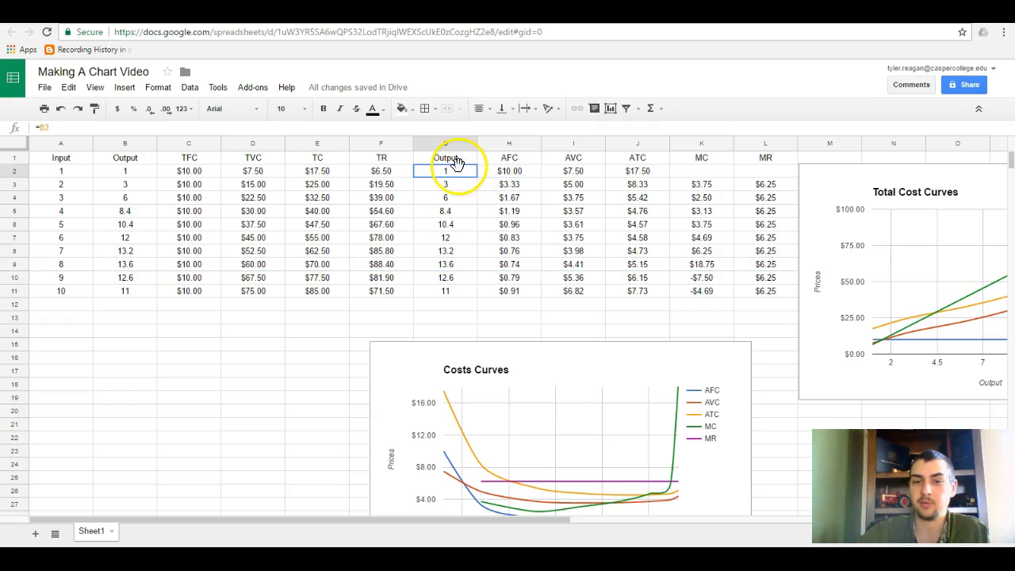
{"action": "left_click", "coordinate": [520, 172]}
{"action": "left_click", "coordinate": [580, 166]}
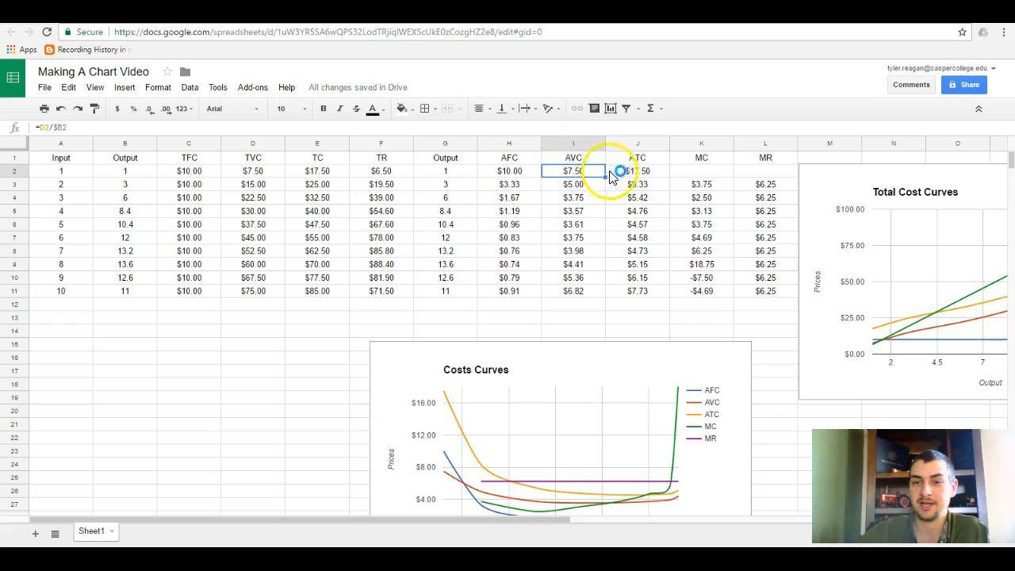
{"action": "left_click", "coordinate": [660, 172]}
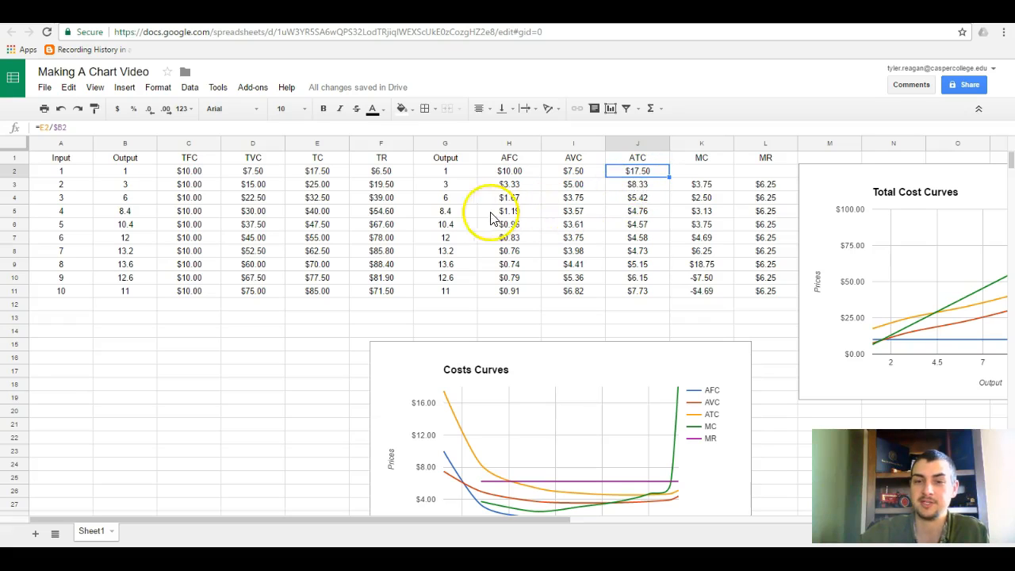
Compare the Output in G6 and the cost and revenue values in H6:L6, plus the whole table A1:L11, with the Costs Curves chart.
{"action": "left_click", "coordinate": [451, 224]}
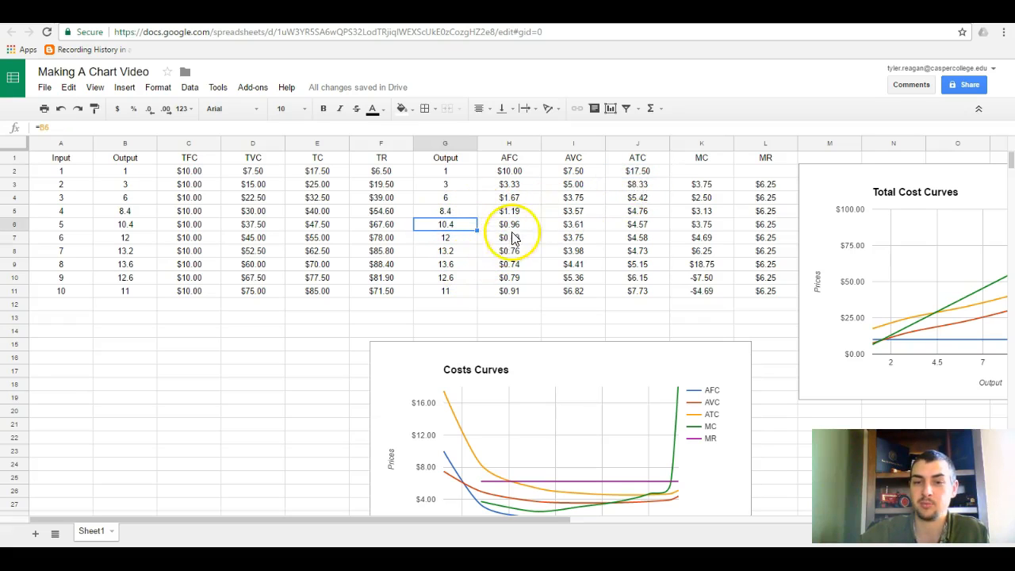
{"action": "left_click_drag", "start_coordinate": [519, 225], "coordinate": [765, 226]}
{"action": "scroll", "coordinate": [623, 280], "scroll_direction": "down", "scroll_amount": 2}
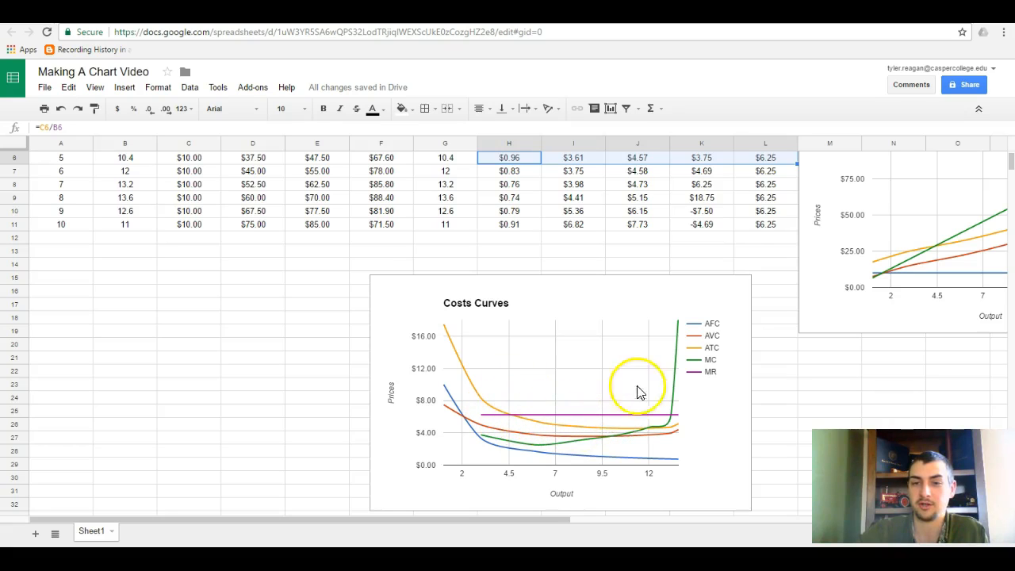
{"action": "scroll", "coordinate": [585, 369], "scroll_direction": "up", "scroll_amount": 2}
{"action": "left_click_drag", "start_coordinate": [61, 158], "coordinate": [765, 292]}
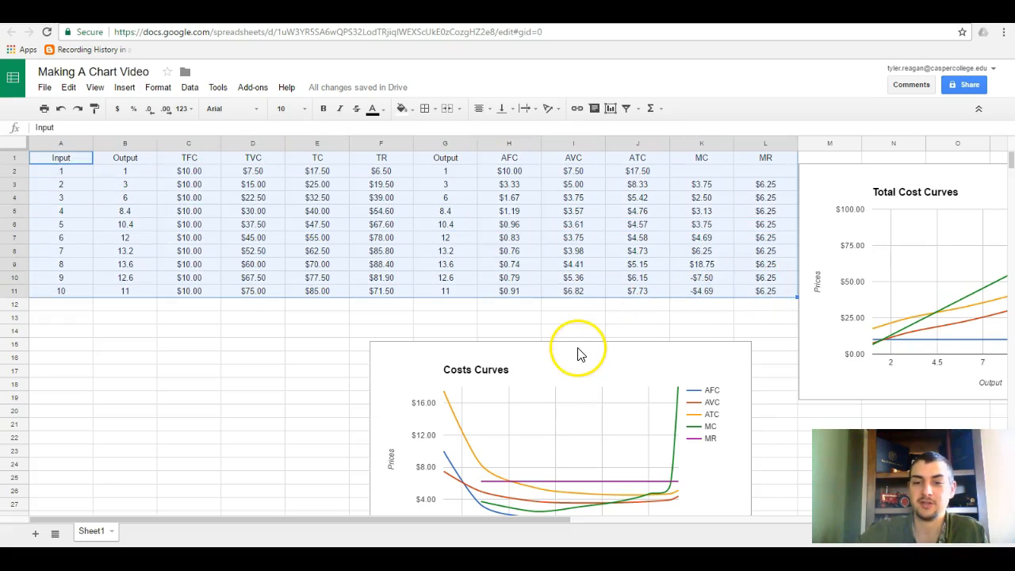
{"action": "scroll", "coordinate": [563, 339], "scroll_direction": "down", "scroll_amount": 2}
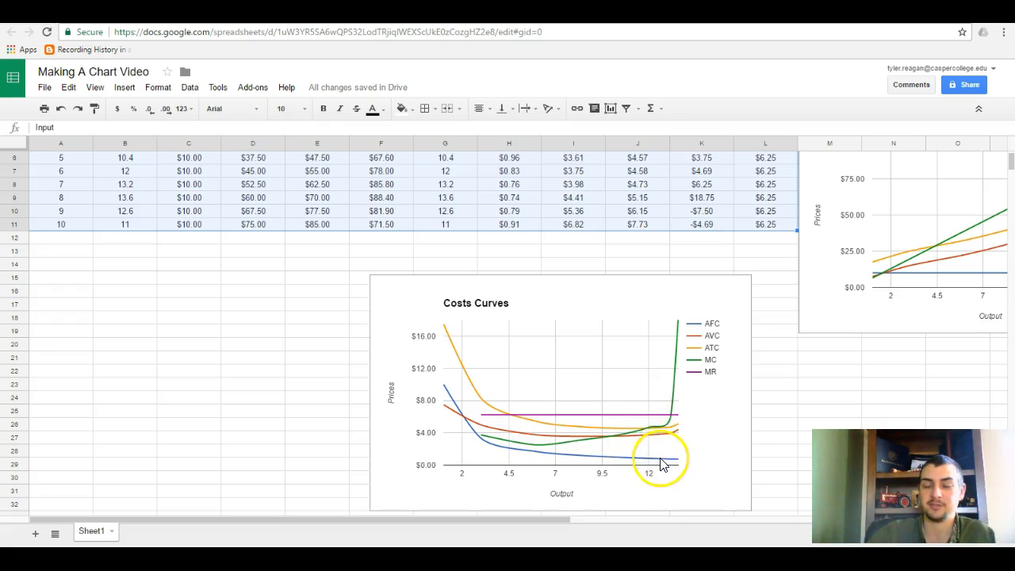
Compare the Output in G8 and the MC and MR values in K8:L8 with the curves' crossing point in the Costs Curves chart.
{"action": "left_click", "coordinate": [444, 189]}
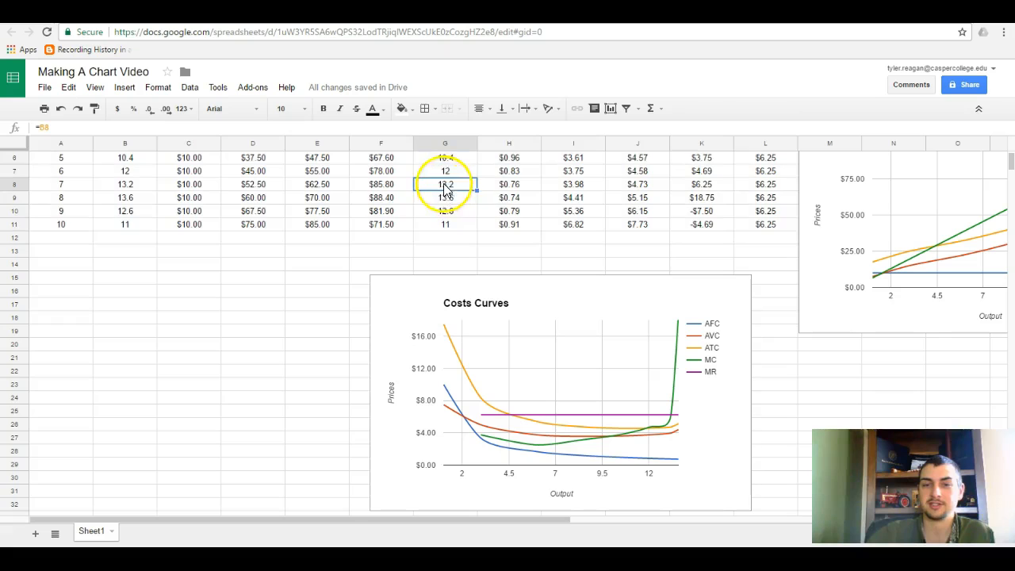
{"action": "scroll", "coordinate": [450, 197], "scroll_direction": "up", "scroll_amount": 2}
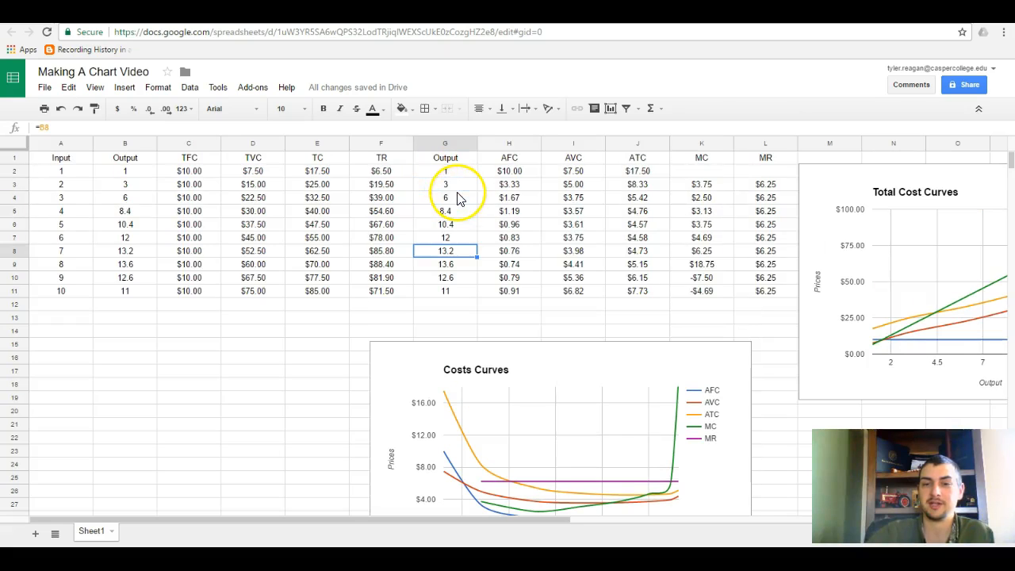
{"action": "left_click", "coordinate": [700, 250]}
{"action": "left_click", "coordinate": [787, 252]}
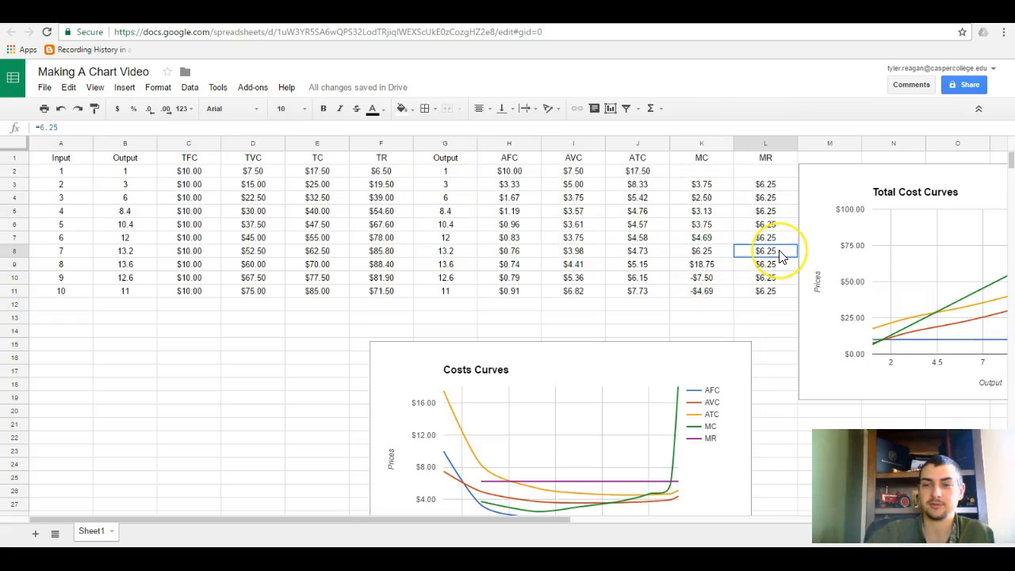
{"action": "left_click", "coordinate": [469, 251]}
{"action": "scroll", "coordinate": [476, 250], "scroll_direction": "down", "scroll_amount": 3}
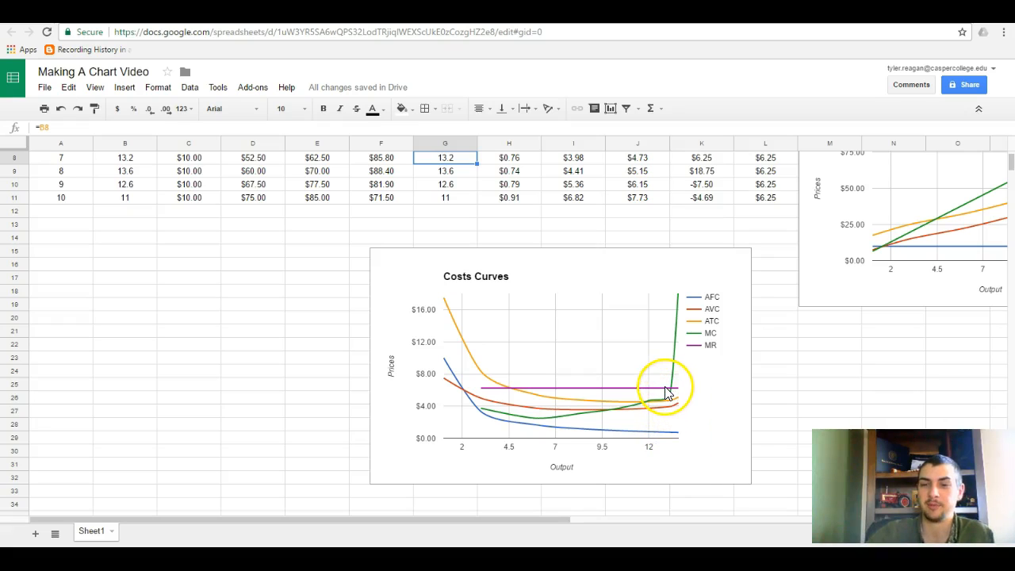
{"action": "scroll", "coordinate": [667, 412], "scroll_direction": "up", "scroll_amount": 3}
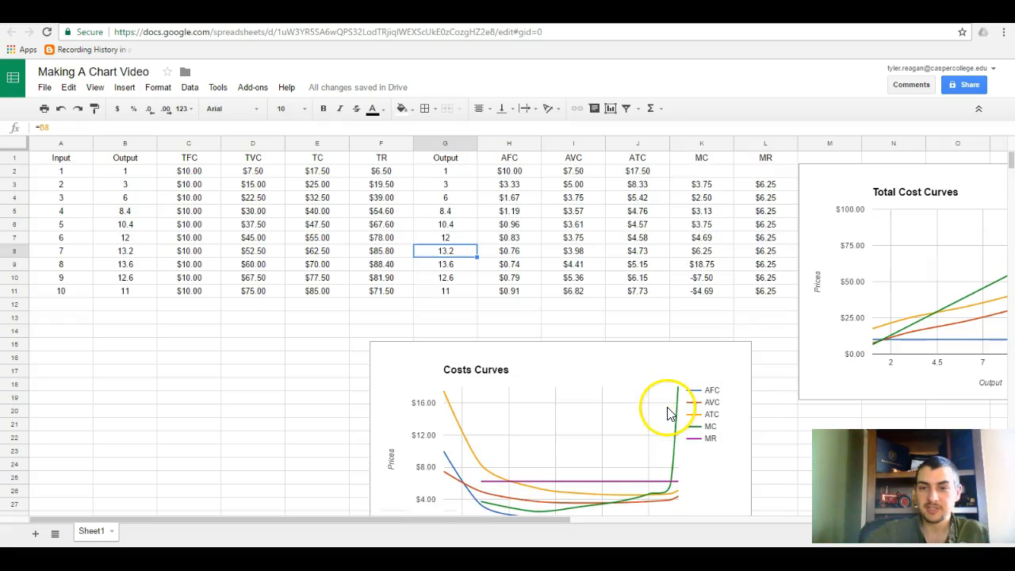
Move the Costs Curves chart up to row 2 over columns F to K, beside the Total Cost Curves chart, and dismiss the low-battery notice.
{"action": "key", "text": "ctrl+a"}
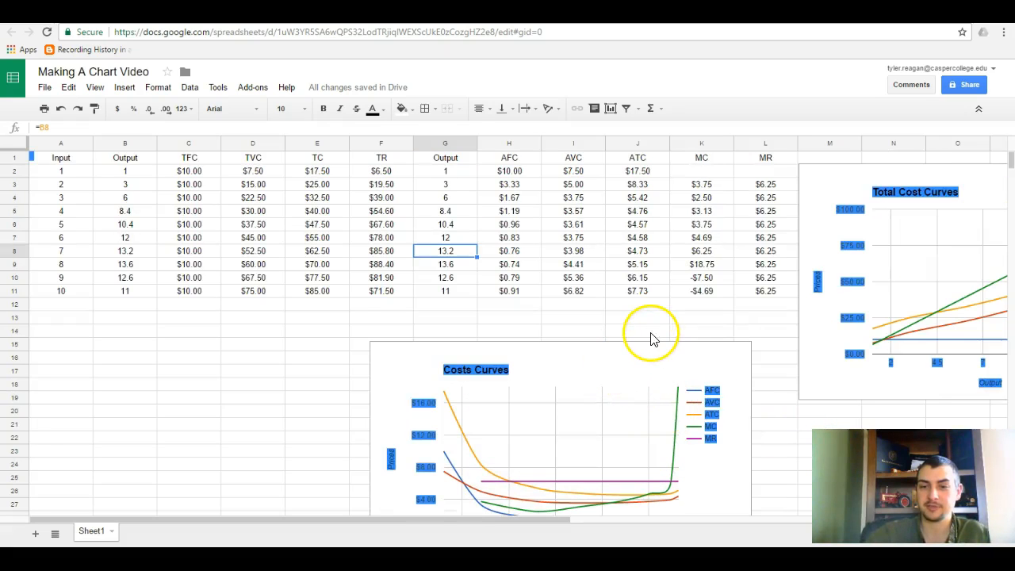
{"action": "left_click", "coordinate": [650, 339]}
{"action": "left_click", "coordinate": [646, 347]}
{"action": "left_click_drag", "start_coordinate": [646, 346], "coordinate": [634, 159]}
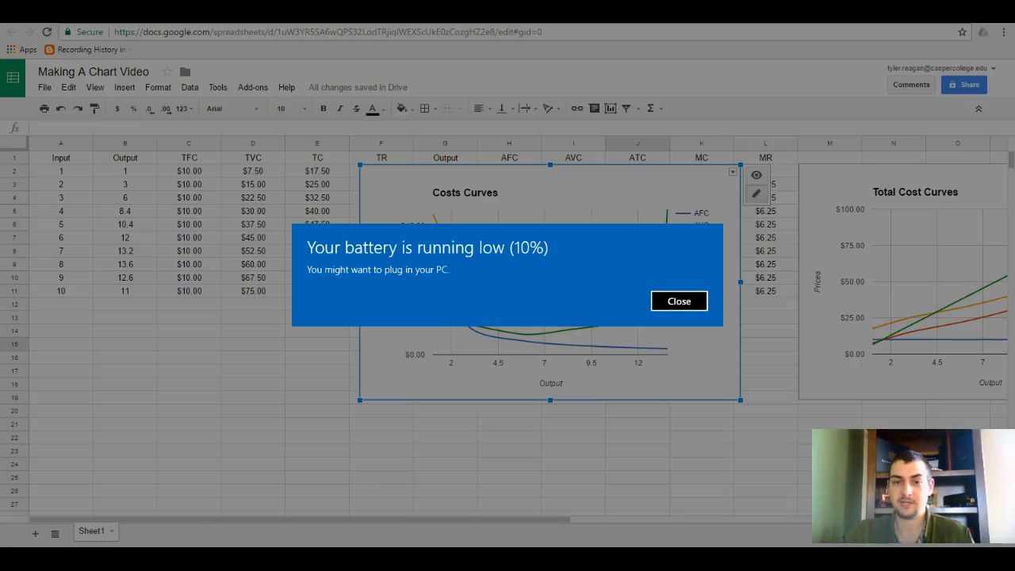
{"action": "left_click", "coordinate": [672, 298]}
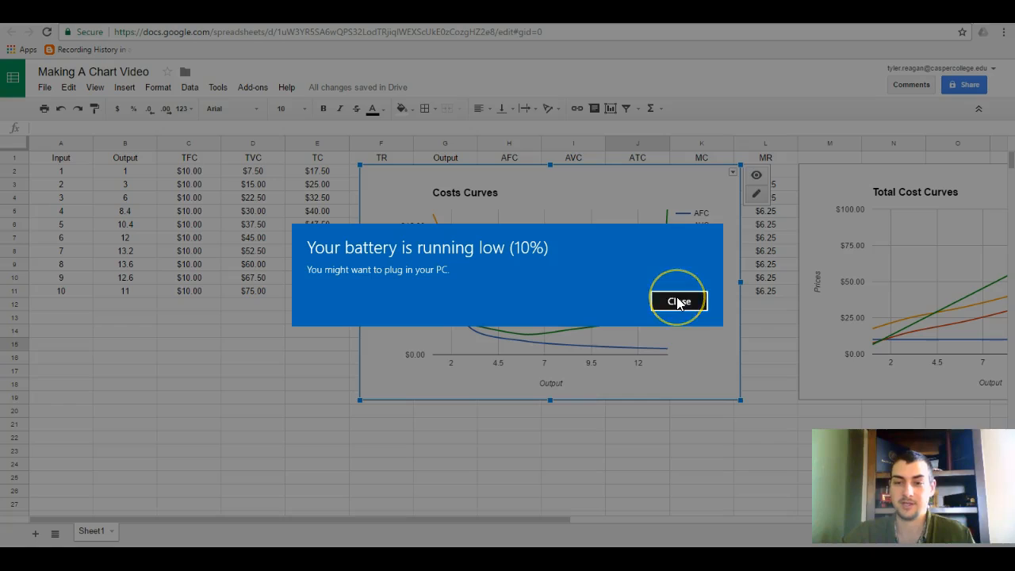